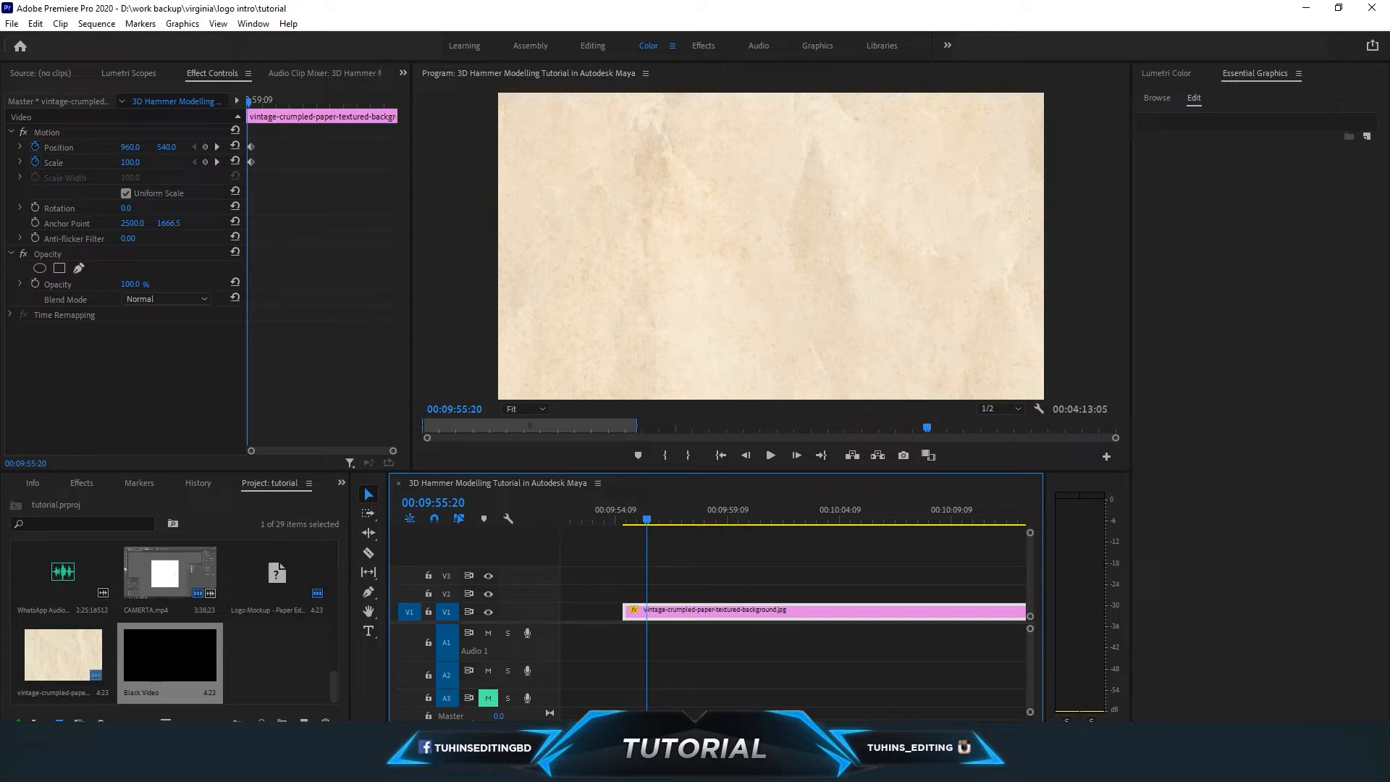
View the vintage crumpled paper image from the desktop in the picture viewer, close it and return to Premiere Pro.
{"action": "left_click", "coordinate": [1385, 768]}
{"action": "double_click", "coordinate": [746, 257]}
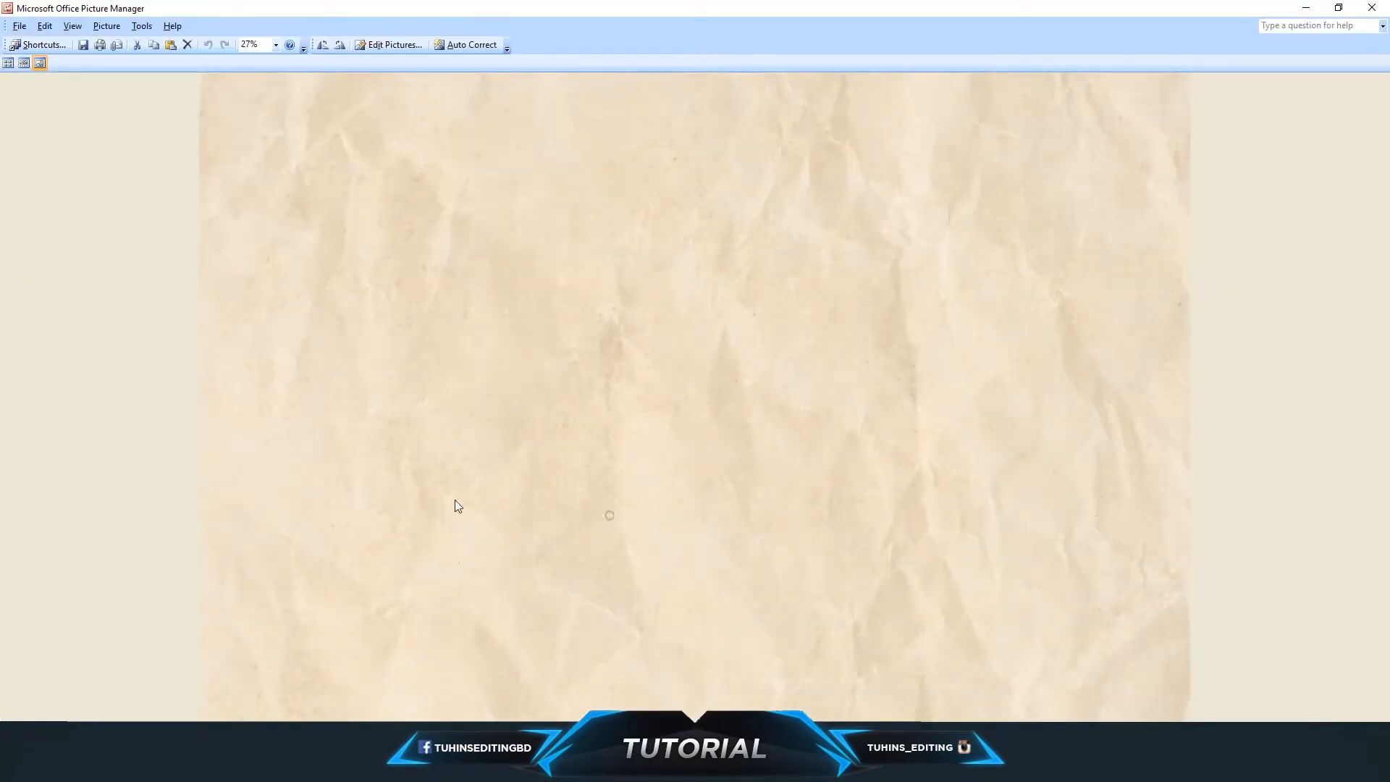
{"action": "left_click", "coordinate": [1371, 8]}
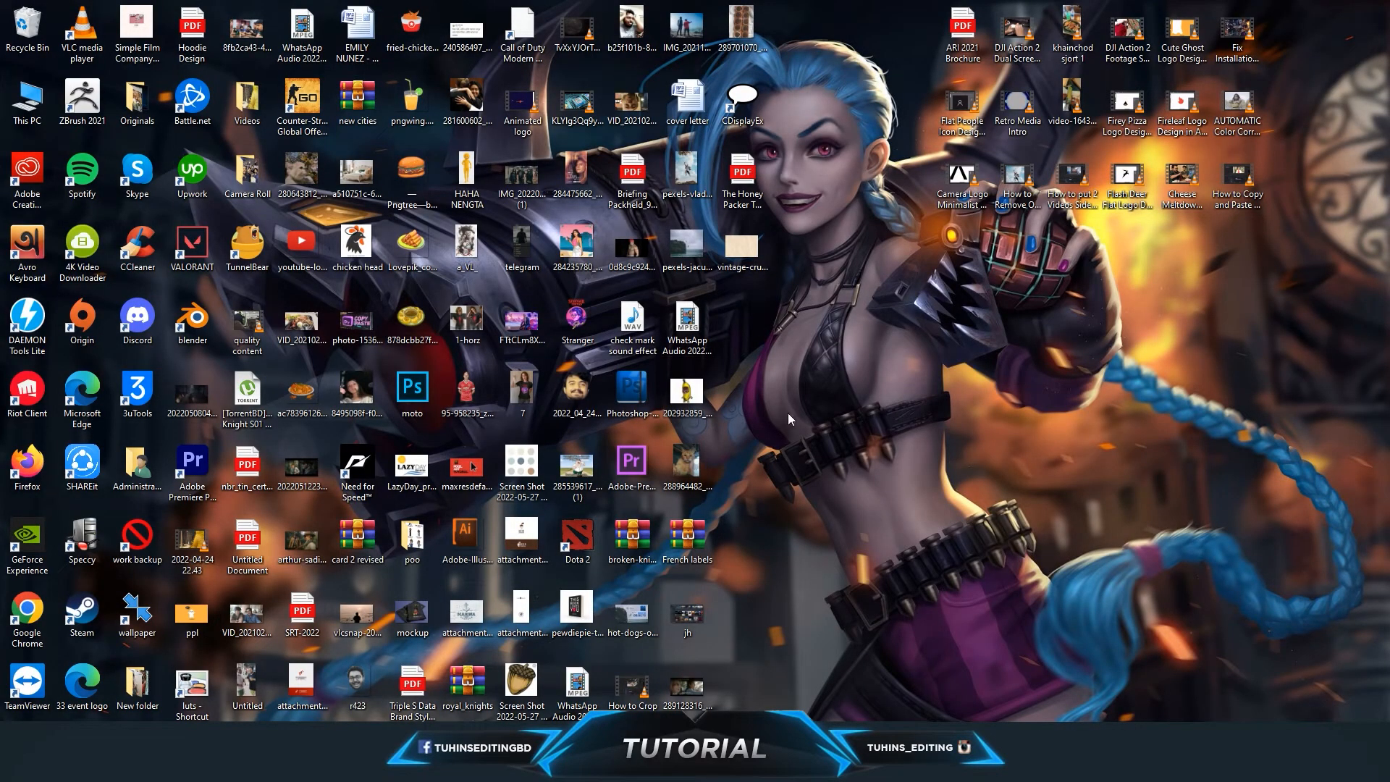
{"action": "left_click", "coordinate": [345, 763]}
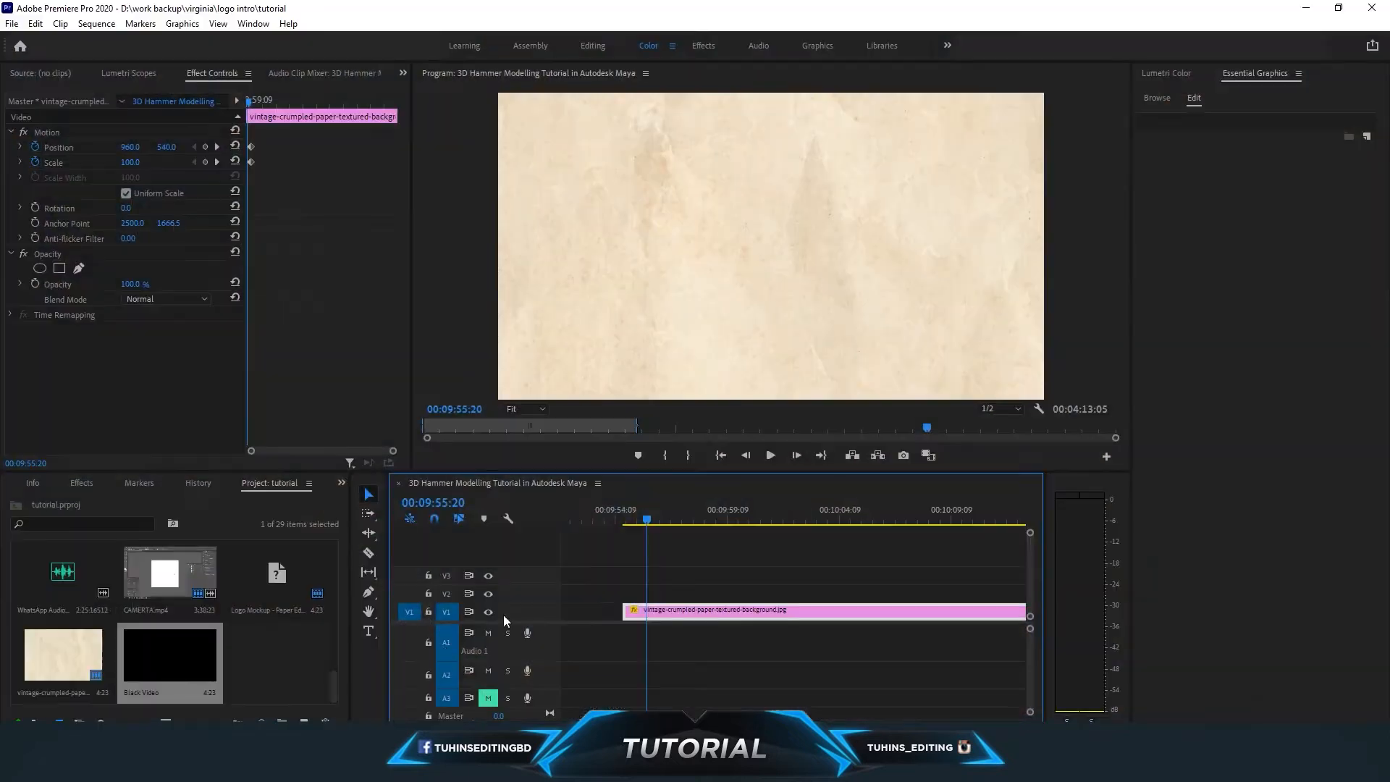
Add a text layer reading "Run Forest, Run!" over the paper background at 00:09:55:14.
{"action": "mouse_move", "coordinate": [637, 523]}
{"action": "left_mouse_down"}
{"action": "mouse_move", "coordinate": [668, 523]}
{"action": "mouse_move", "coordinate": [641, 522]}
{"action": "left_mouse_up"}
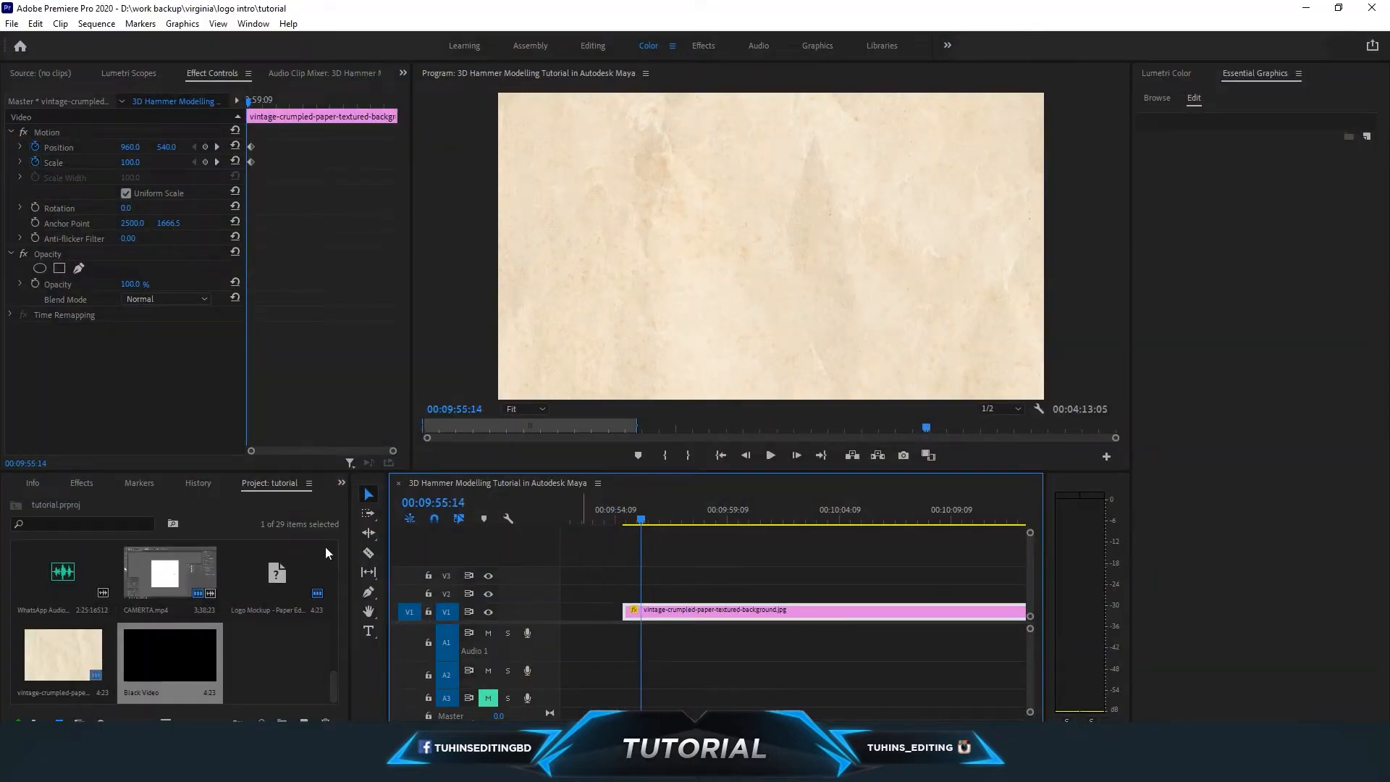
{"action": "left_click", "coordinate": [368, 630]}
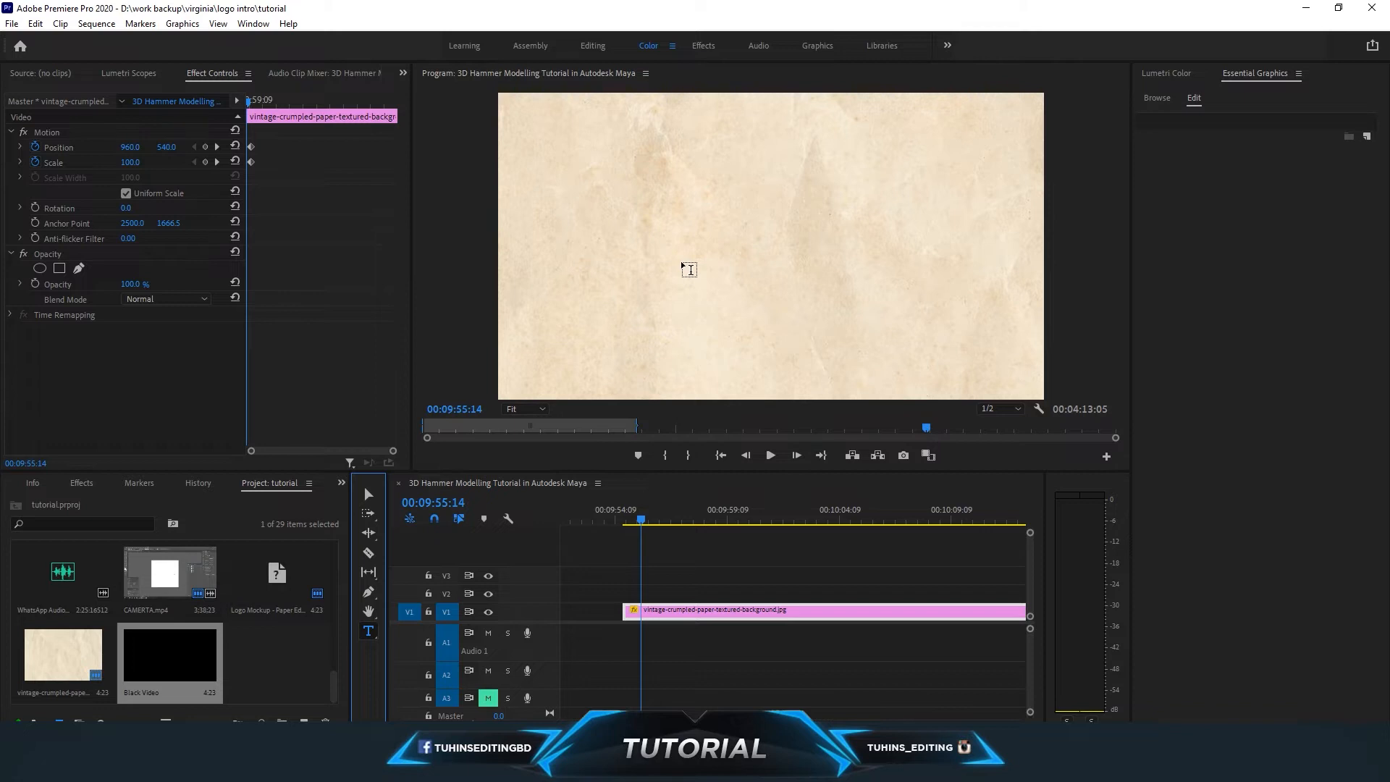
{"action": "left_click", "coordinate": [660, 261]}
{"action": "left_click", "coordinate": [661, 261]}
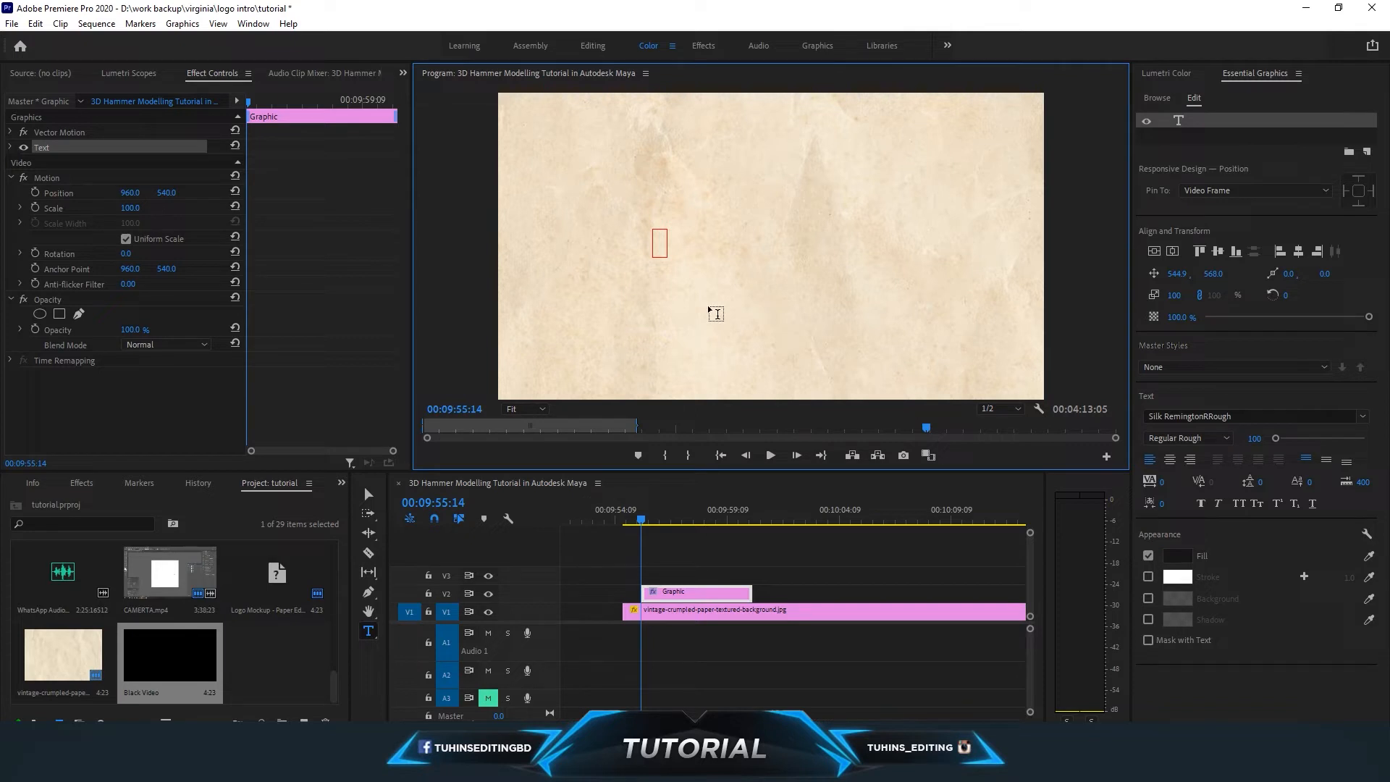
{"action": "type", "text": "Run Fores"}
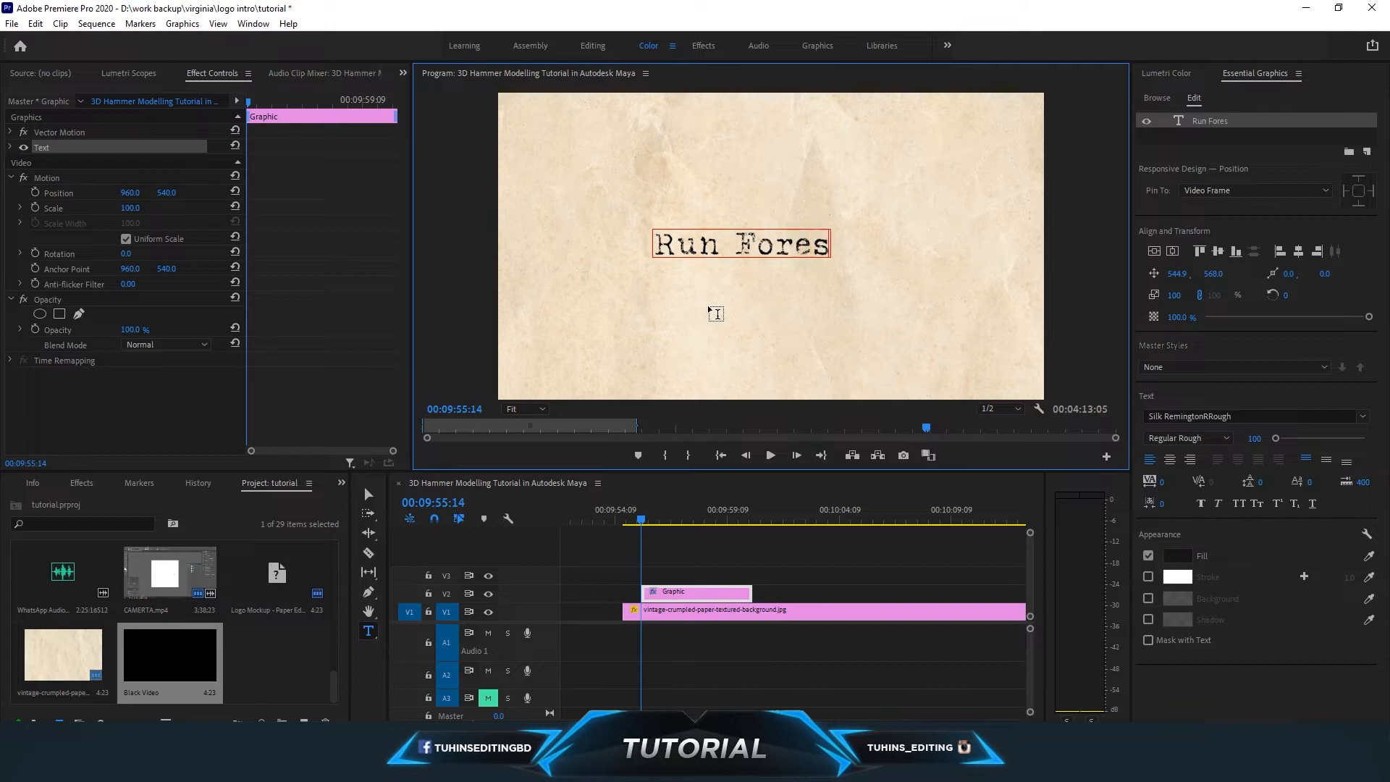
{"action": "type", "text": "t, Run!"}
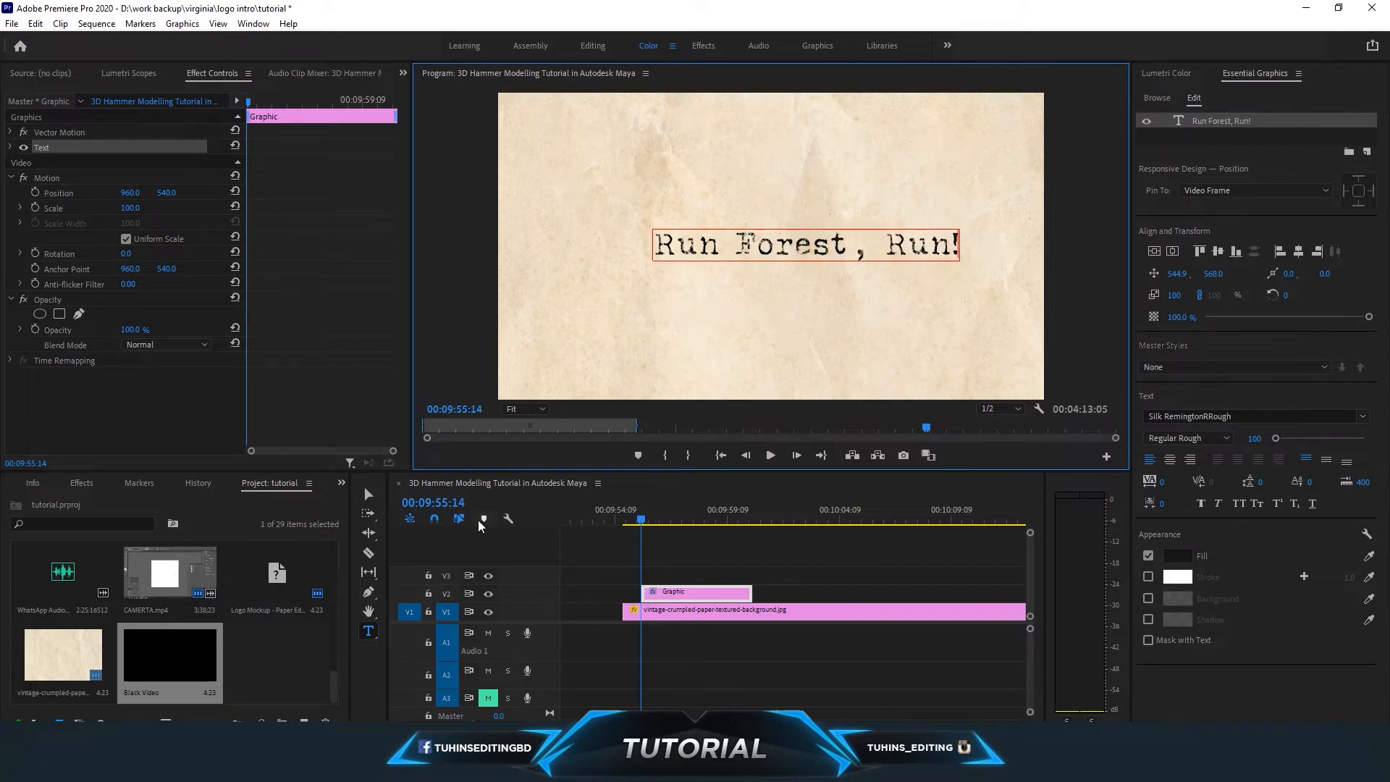
Centre the "Run Forest, Run!" text vertically and horizontally in the frame.
{"action": "left_click", "coordinate": [369, 495]}
{"action": "left_click", "coordinate": [800, 250]}
{"action": "left_click", "coordinate": [1221, 263]}
{"action": "left_click", "coordinate": [1220, 252]}
{"action": "left_click", "coordinate": [1298, 251]}
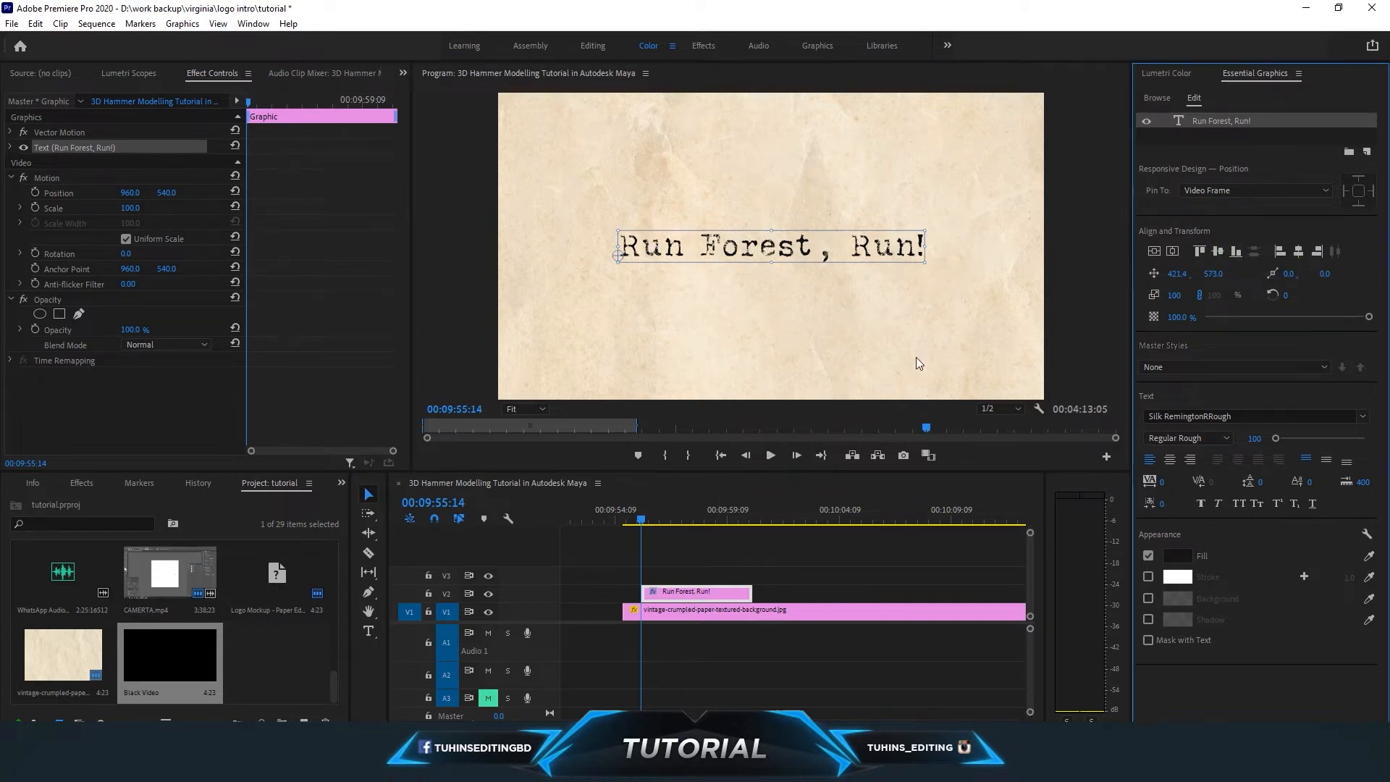
Find the Linear Wipe video effect and apply it to the "Run Forest, Run!" clip on V2.
{"action": "left_click", "coordinate": [646, 520]}
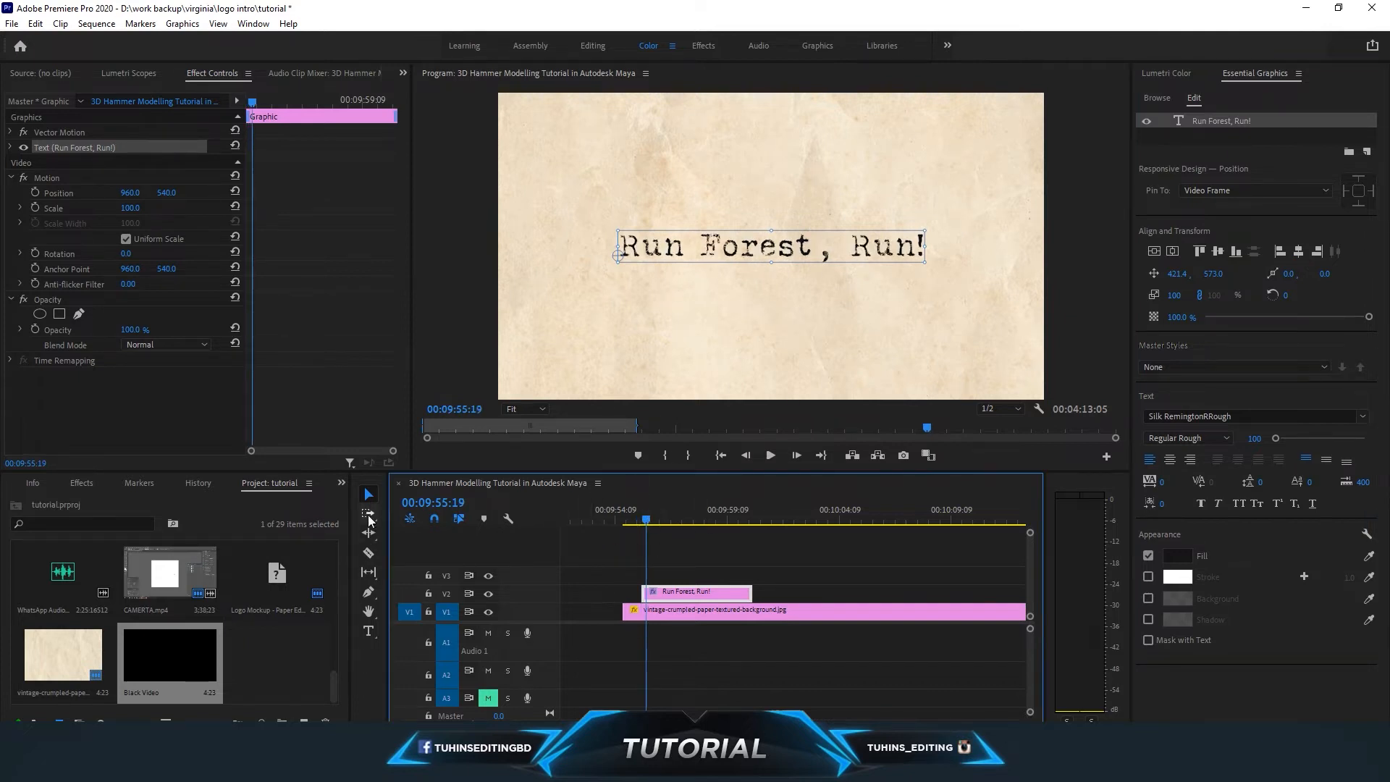
{"action": "left_click", "coordinate": [342, 484]}
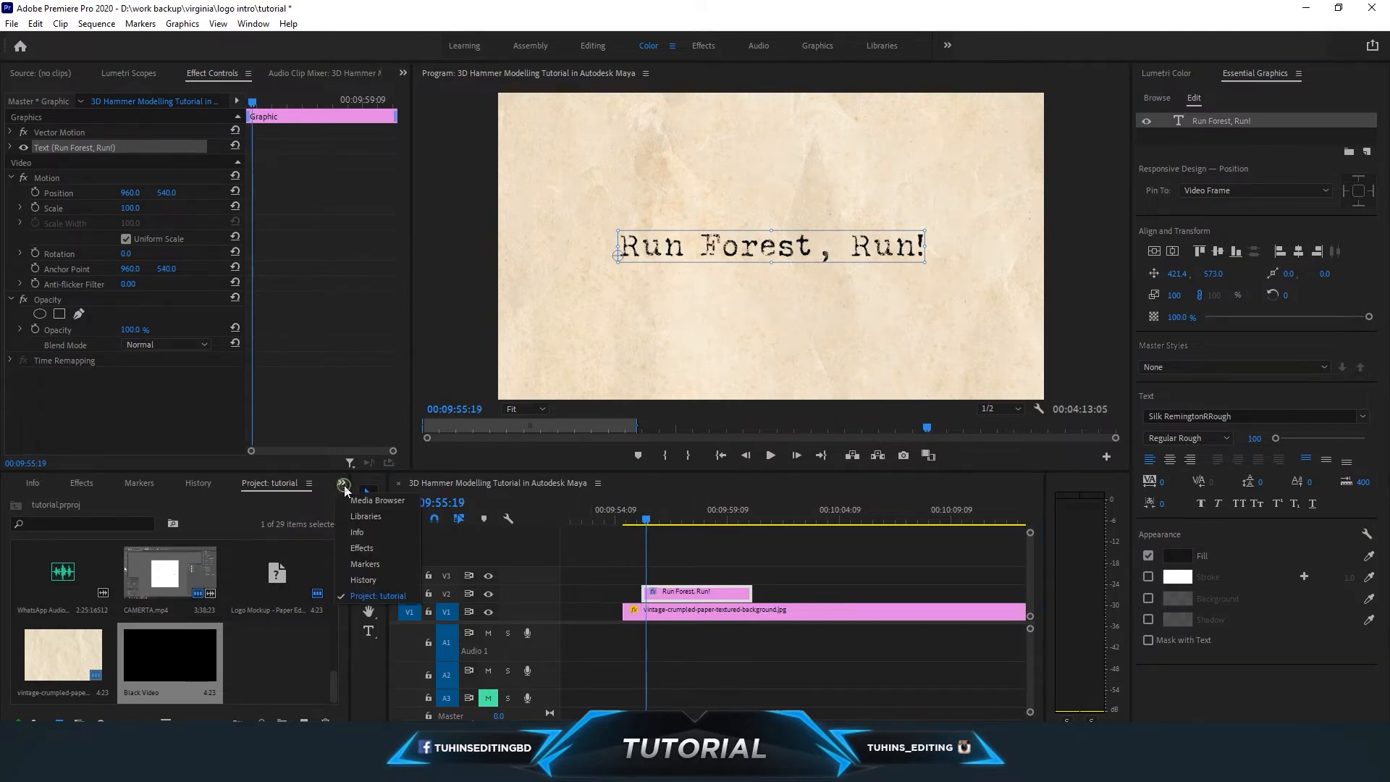
{"action": "left_click", "coordinate": [365, 549]}
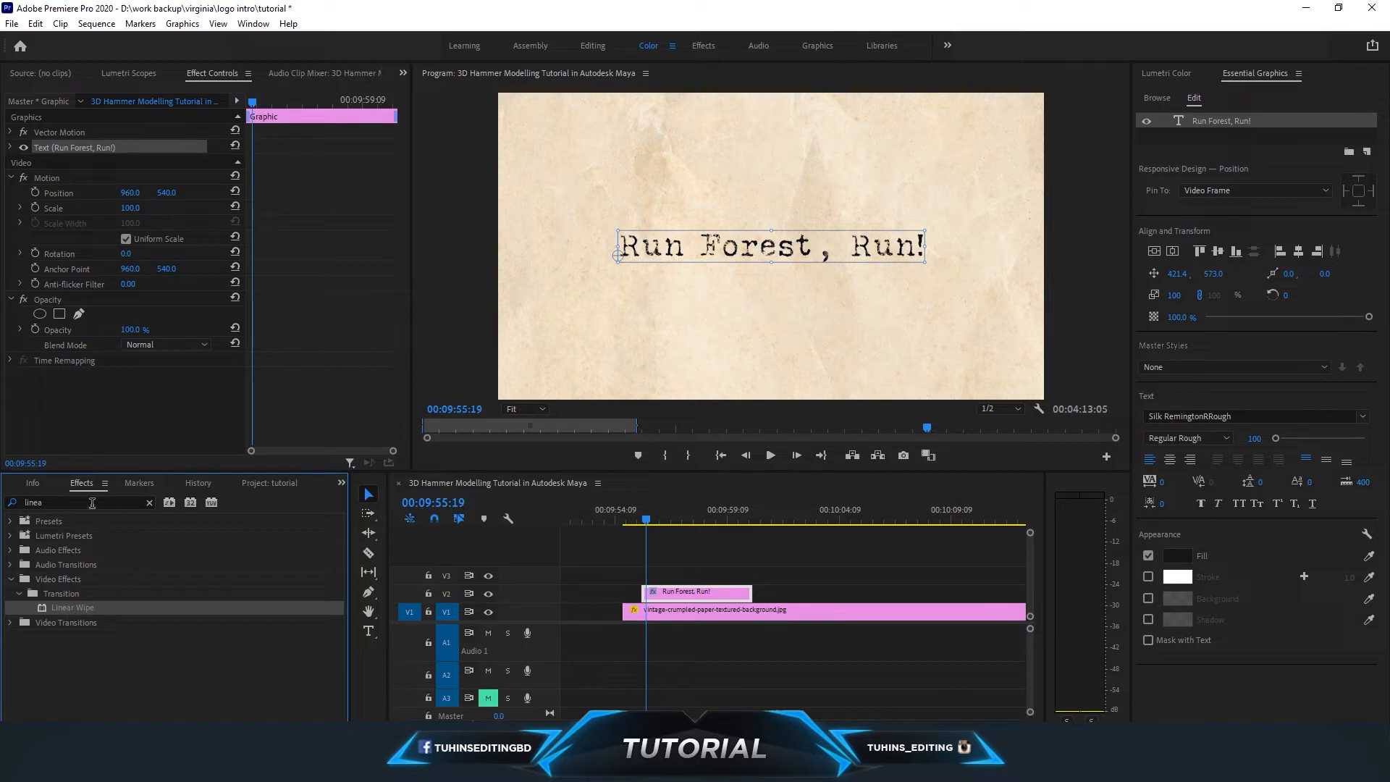
{"action": "left_click", "coordinate": [149, 502]}
{"action": "left_click", "coordinate": [75, 504]}
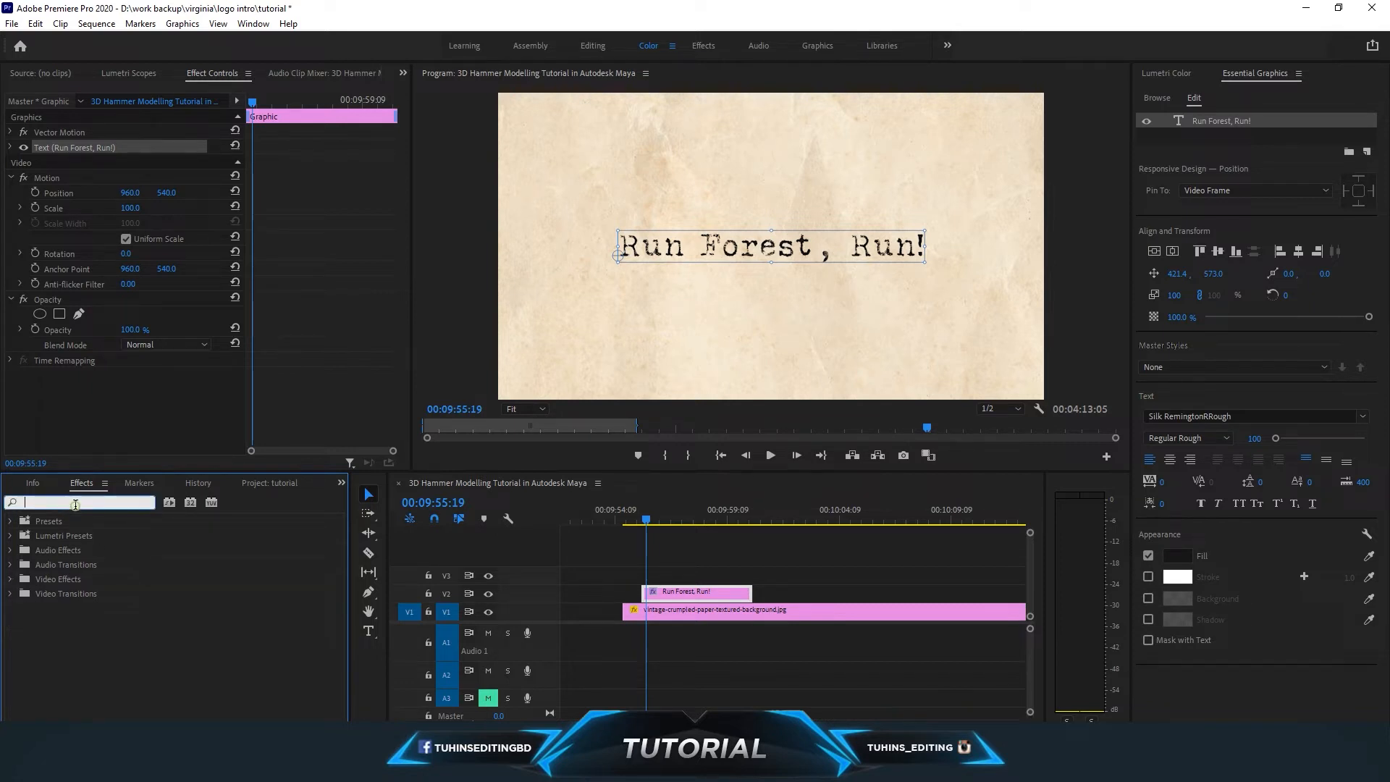
{"action": "type", "text": "linear"}
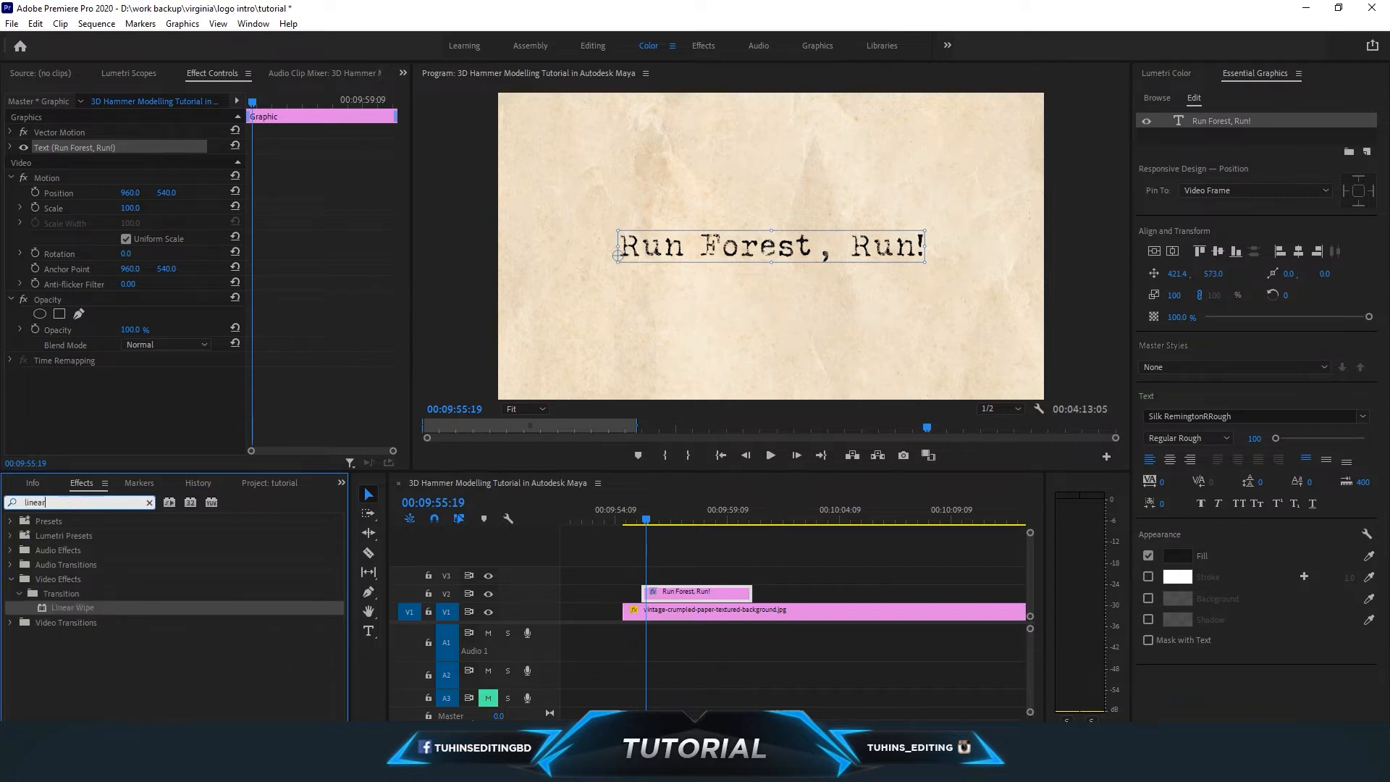
{"action": "left_click", "coordinate": [168, 653]}
{"action": "left_click_drag", "start_coordinate": [80, 614], "coordinate": [675, 594]}
{"action": "left_click", "coordinate": [672, 593]}
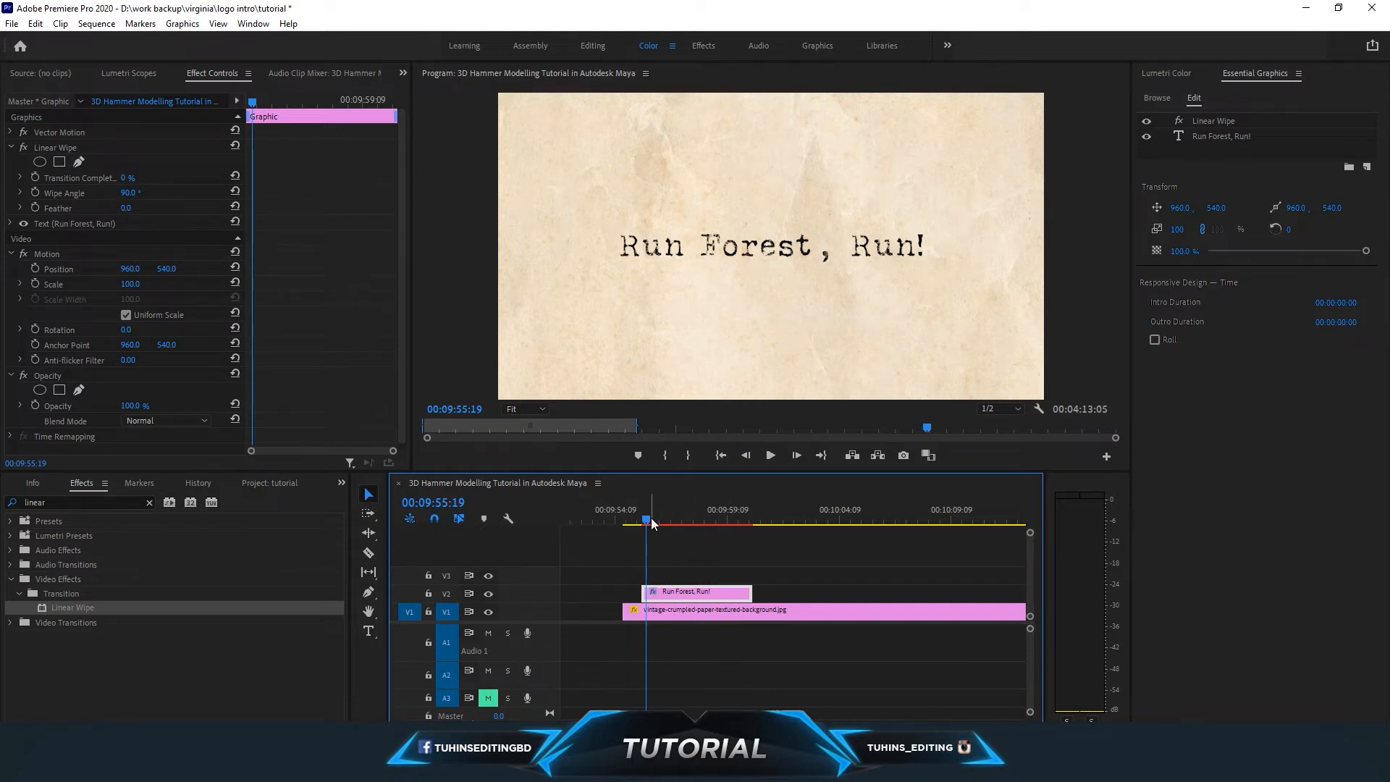
Keyframe the Linear Wipe's Transition Completion at 100% at the start of the text clip, 00:09:55:14.
{"action": "key", "text": "Left"}
{"action": "key", "text": "Left"}
{"action": "key", "text": "Left"}
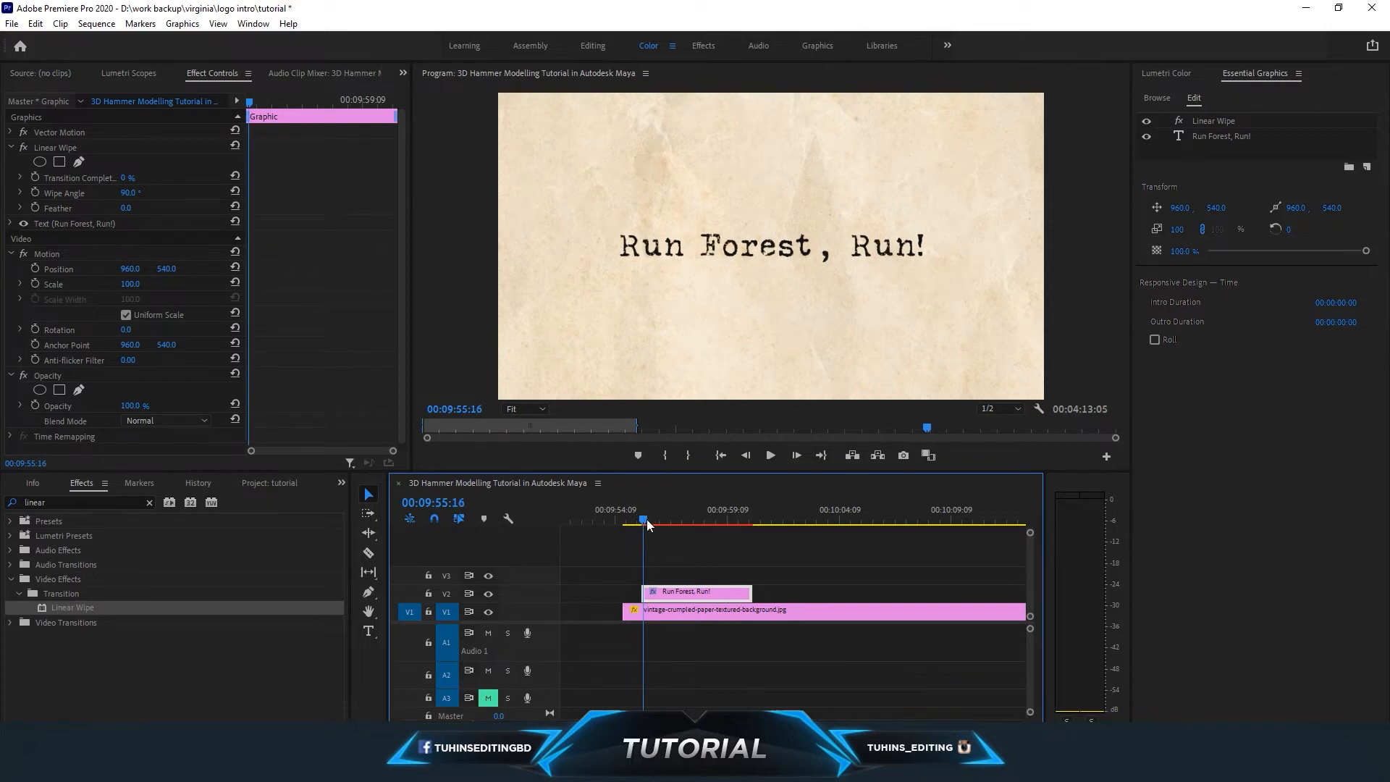
{"action": "key", "text": "Left"}
{"action": "key", "text": "Left"}
{"action": "key", "text": "Left"}
{"action": "key", "text": "Right"}
{"action": "left_click", "coordinate": [653, 590]}
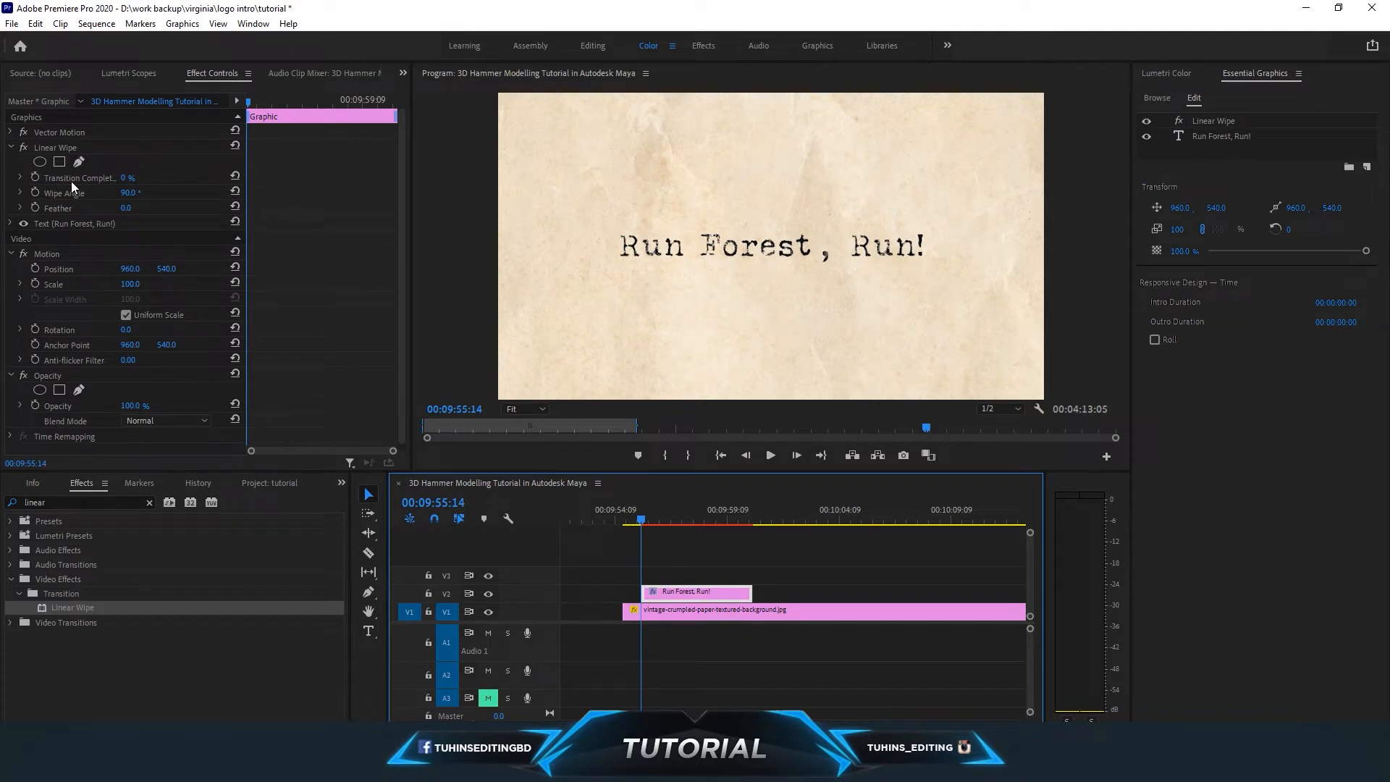
{"action": "left_click", "coordinate": [21, 177]}
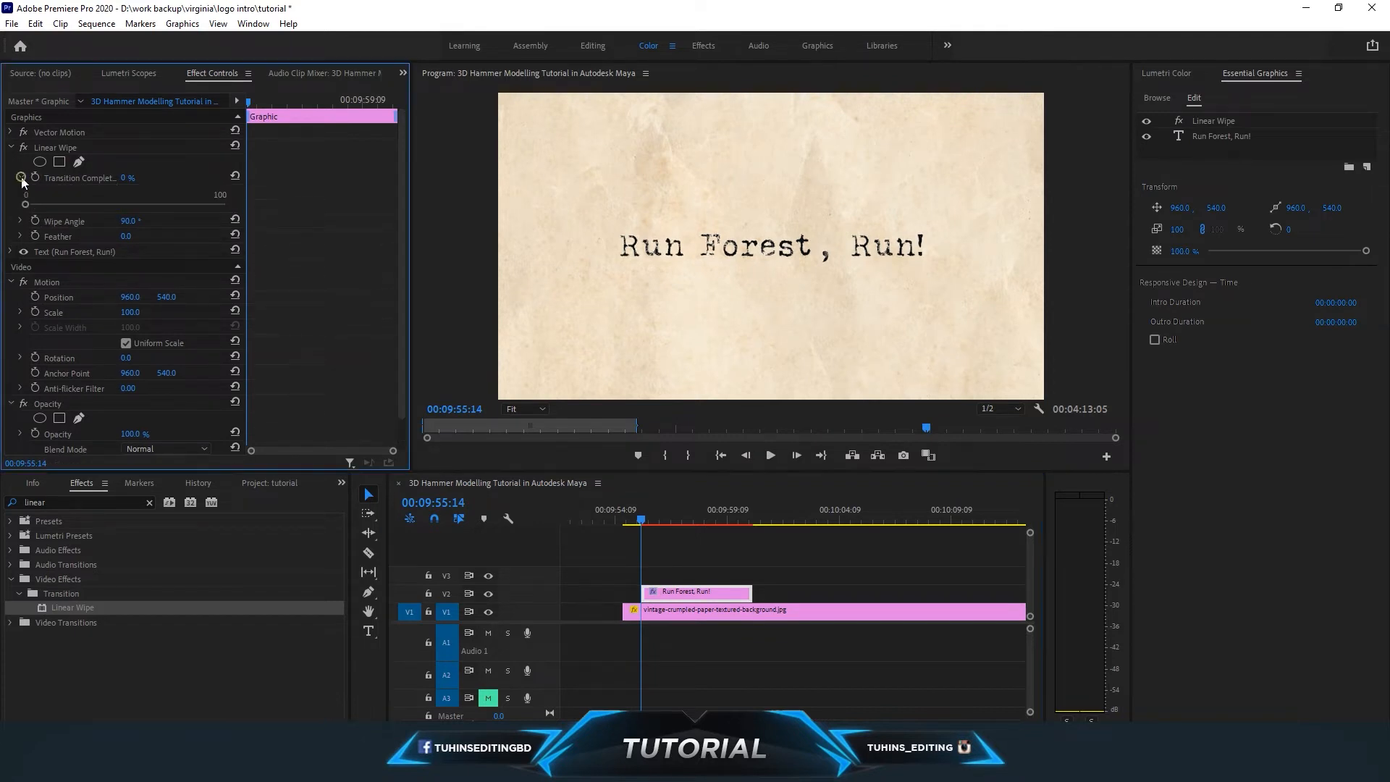
{"action": "left_click", "coordinate": [35, 177]}
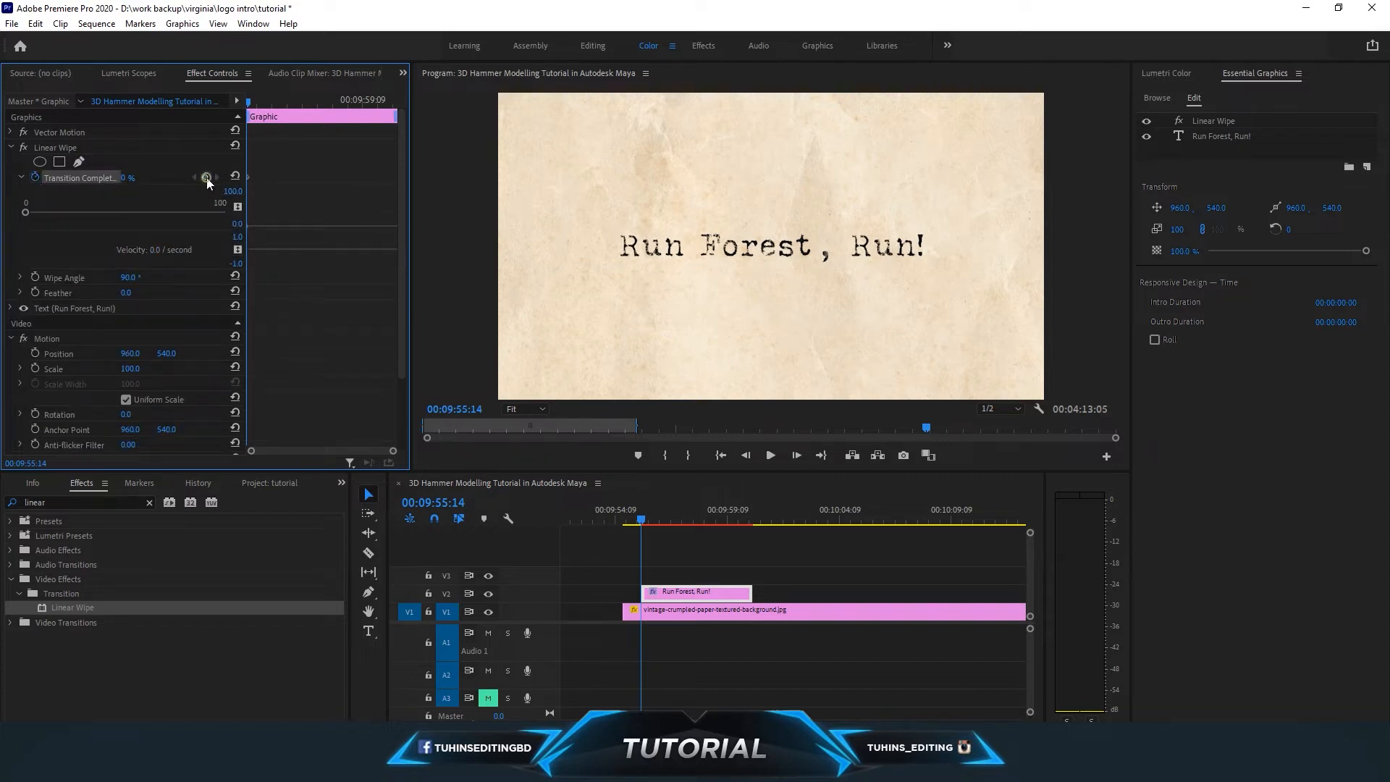
{"action": "left_click", "coordinate": [125, 177]}
{"action": "type", "text": "100"}
{"action": "key", "text": "Return"}
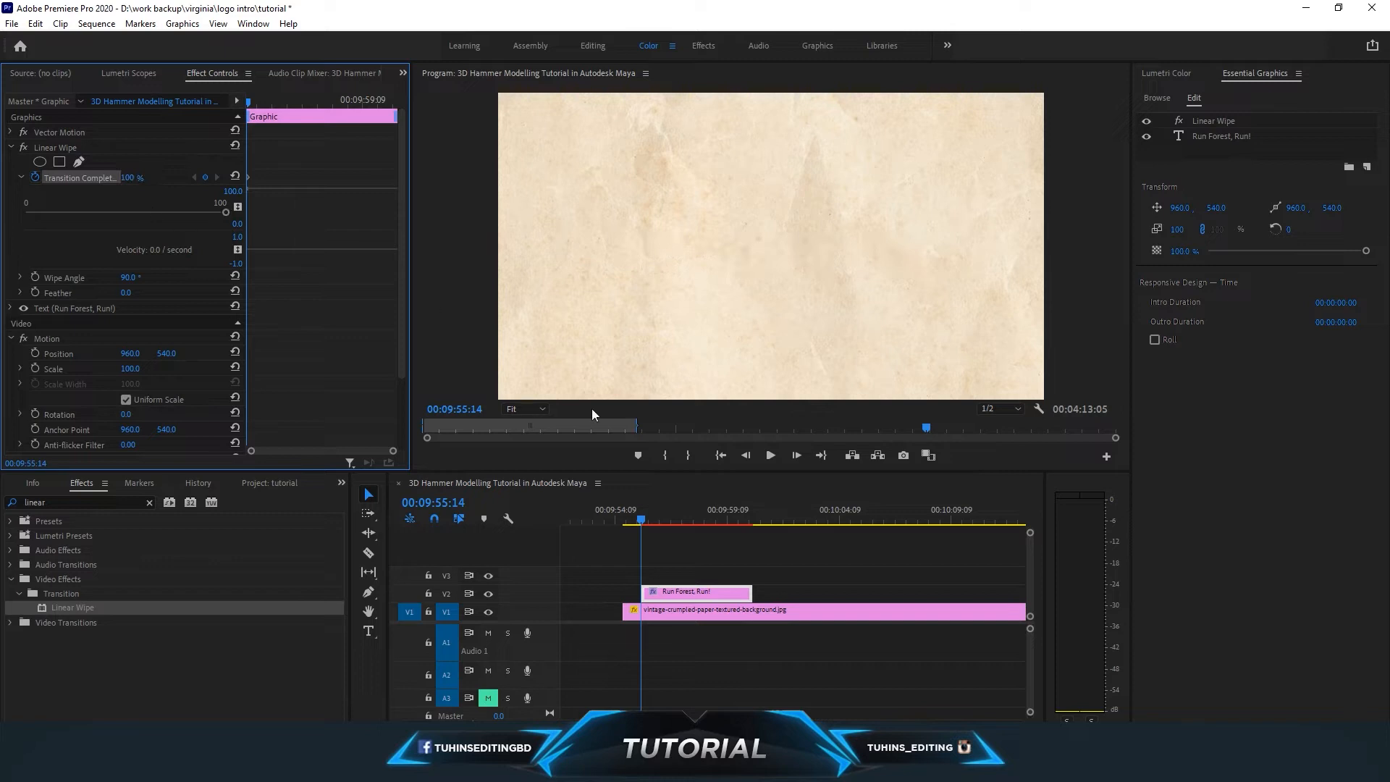
Add a second Transition Completion keyframe of 0% at 00:09:57:19.
{"action": "left_click_drag", "start_coordinate": [644, 519], "coordinate": [694, 520]}
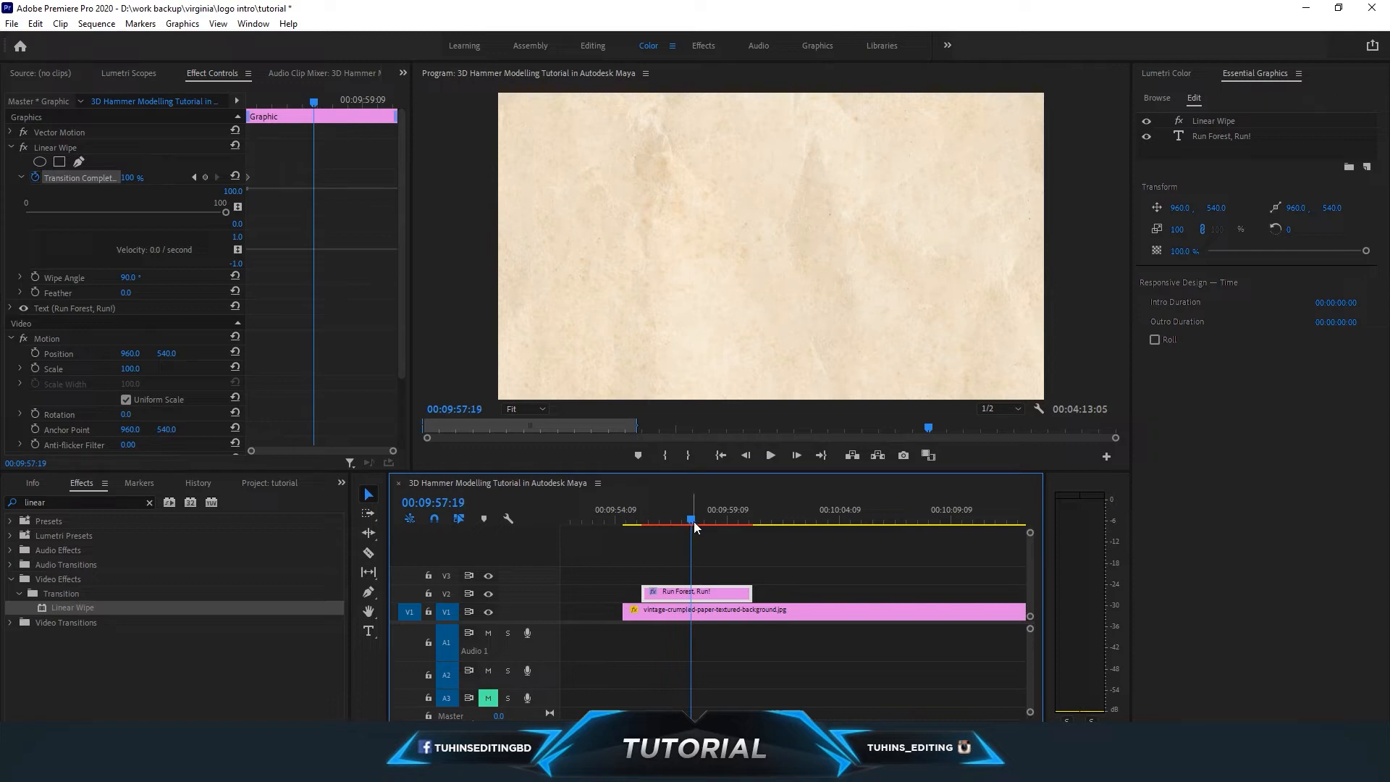
{"action": "left_click", "coordinate": [205, 177]}
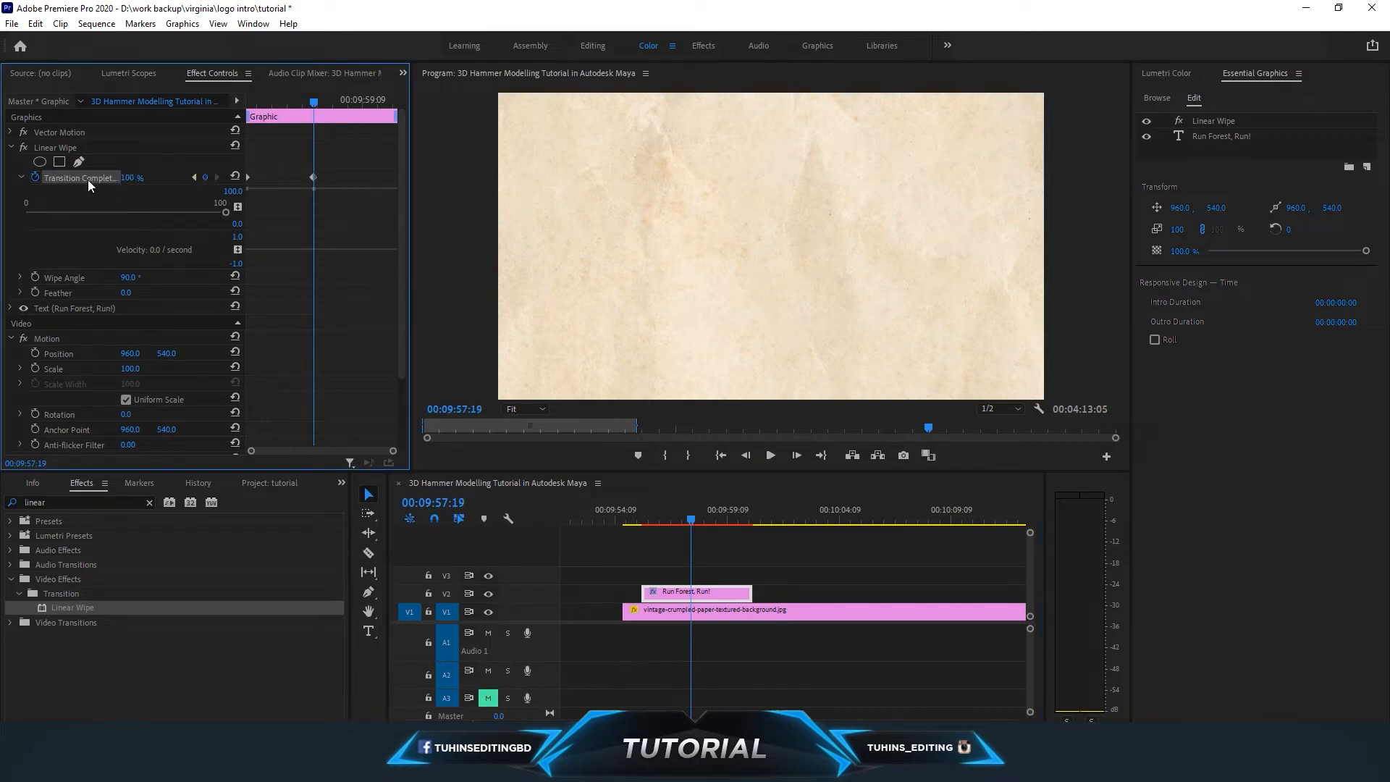
{"action": "left_click", "coordinate": [129, 178]}
{"action": "type", "text": "0"}
{"action": "key", "text": "Return"}
Play back the text's wipe animation from near the clip start and save the project.
{"action": "left_click_drag", "start_coordinate": [650, 521], "coordinate": [641, 520]}
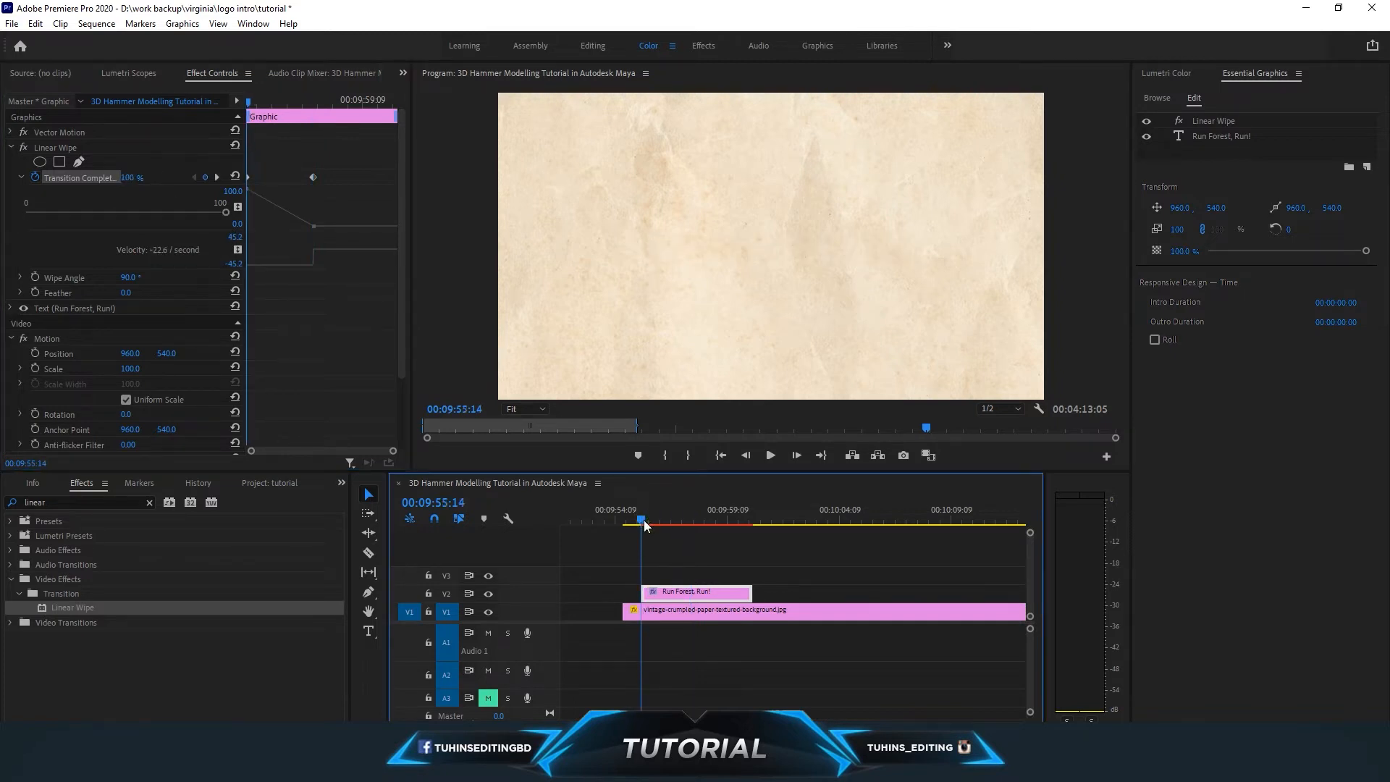
{"action": "left_click", "coordinate": [769, 454]}
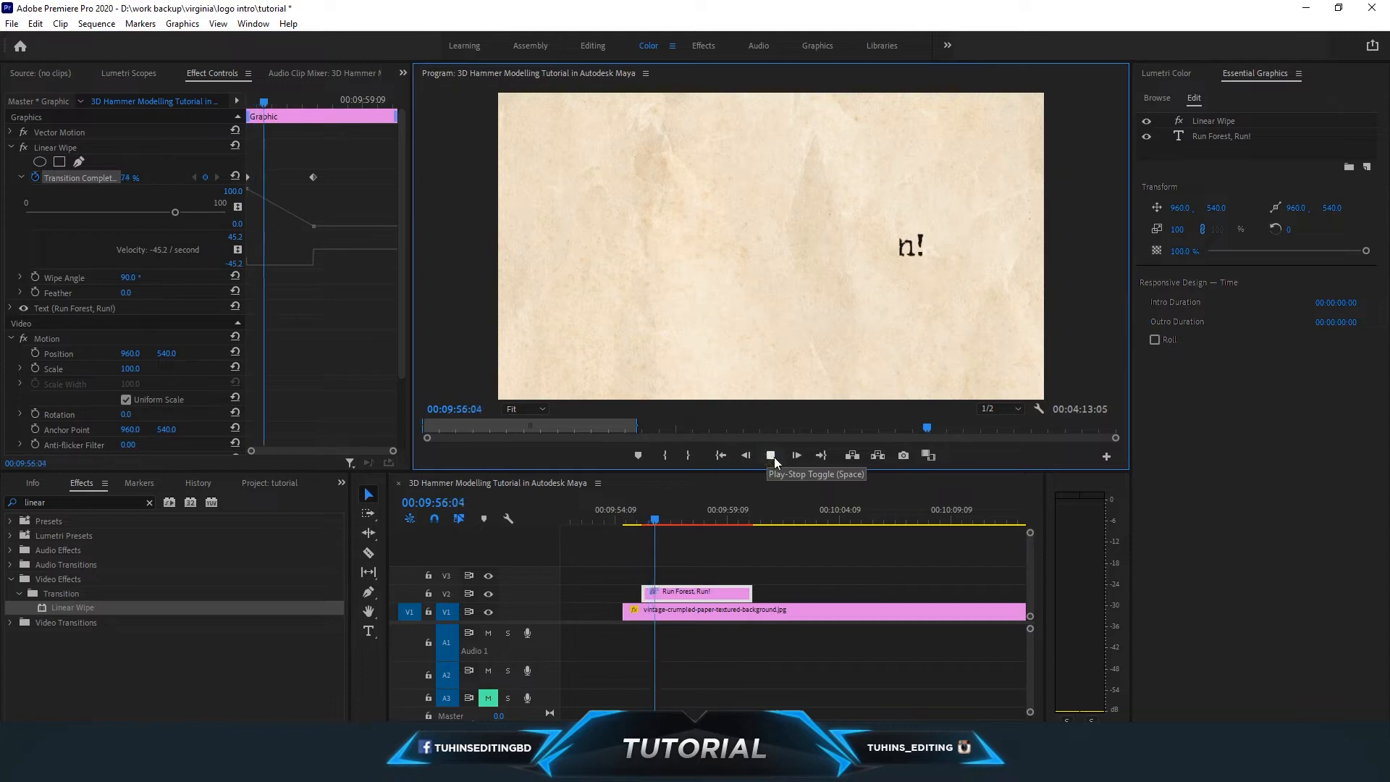
{"action": "left_click_drag", "start_coordinate": [693, 519], "coordinate": [647, 521]}
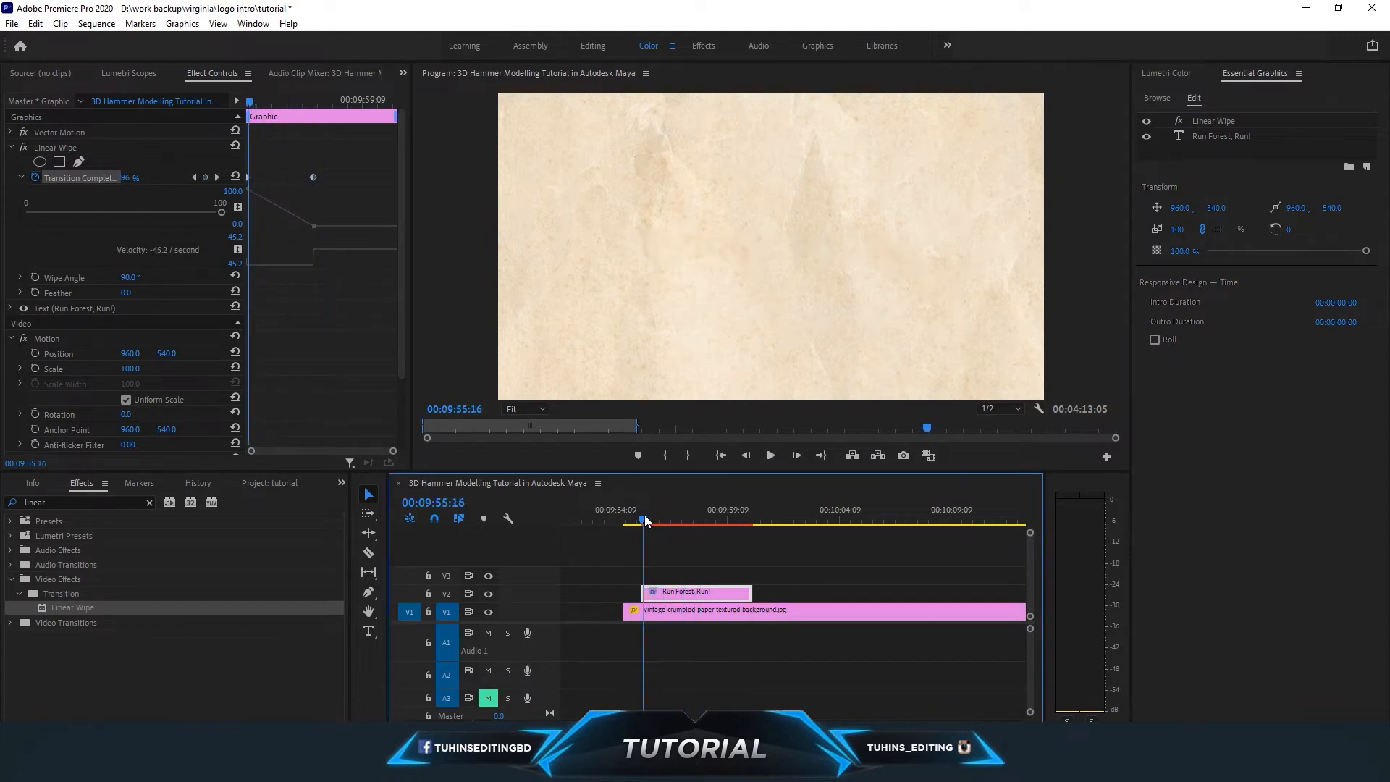
{"action": "left_click", "coordinate": [770, 454]}
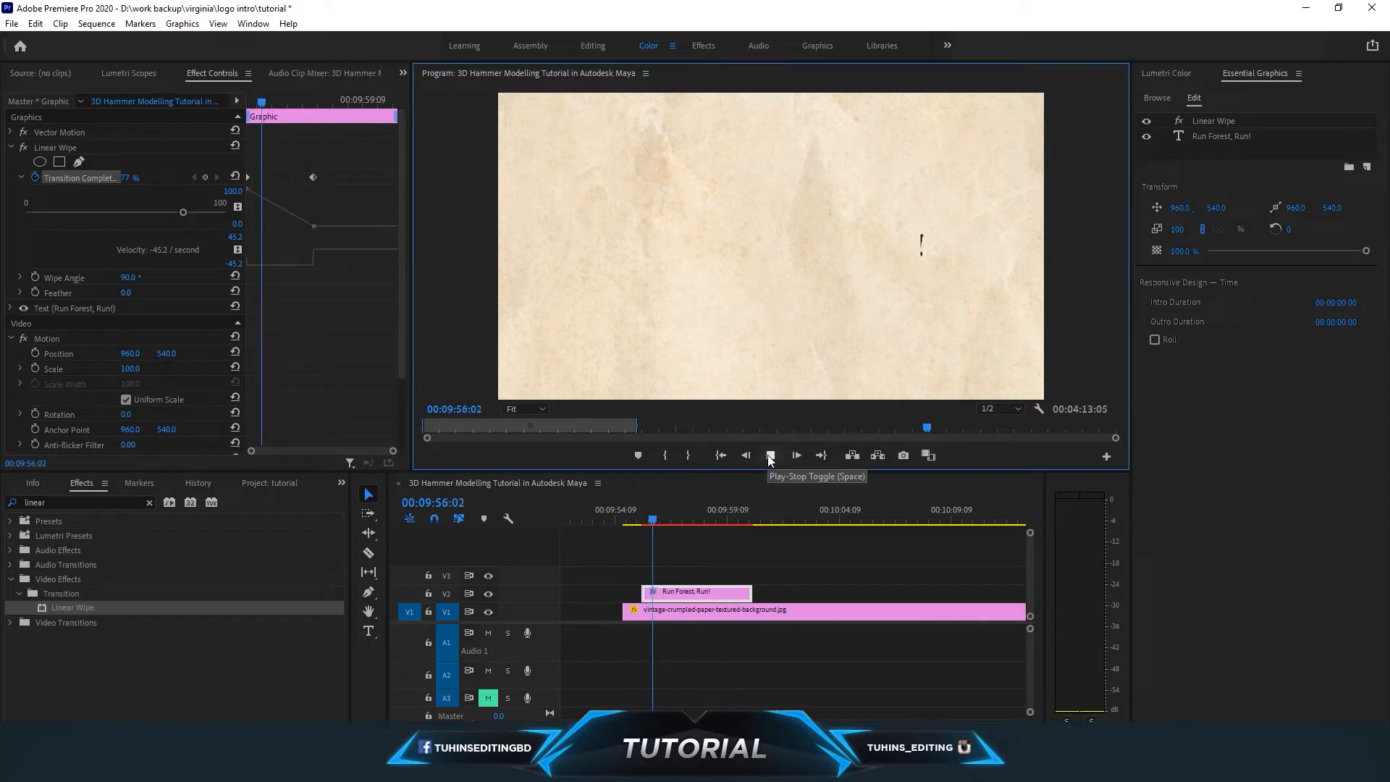
{"action": "left_click", "coordinate": [692, 520]}
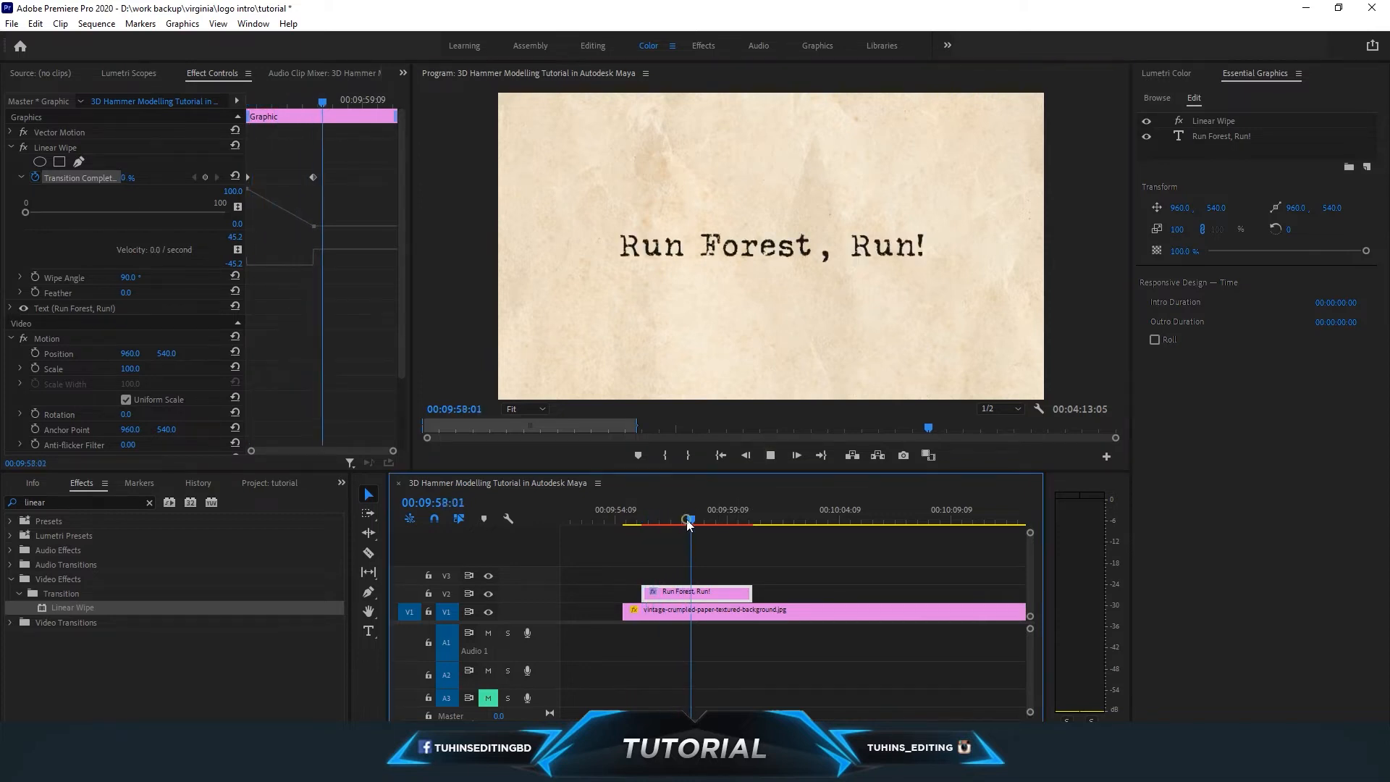
{"action": "key", "text": "ctrl+s"}
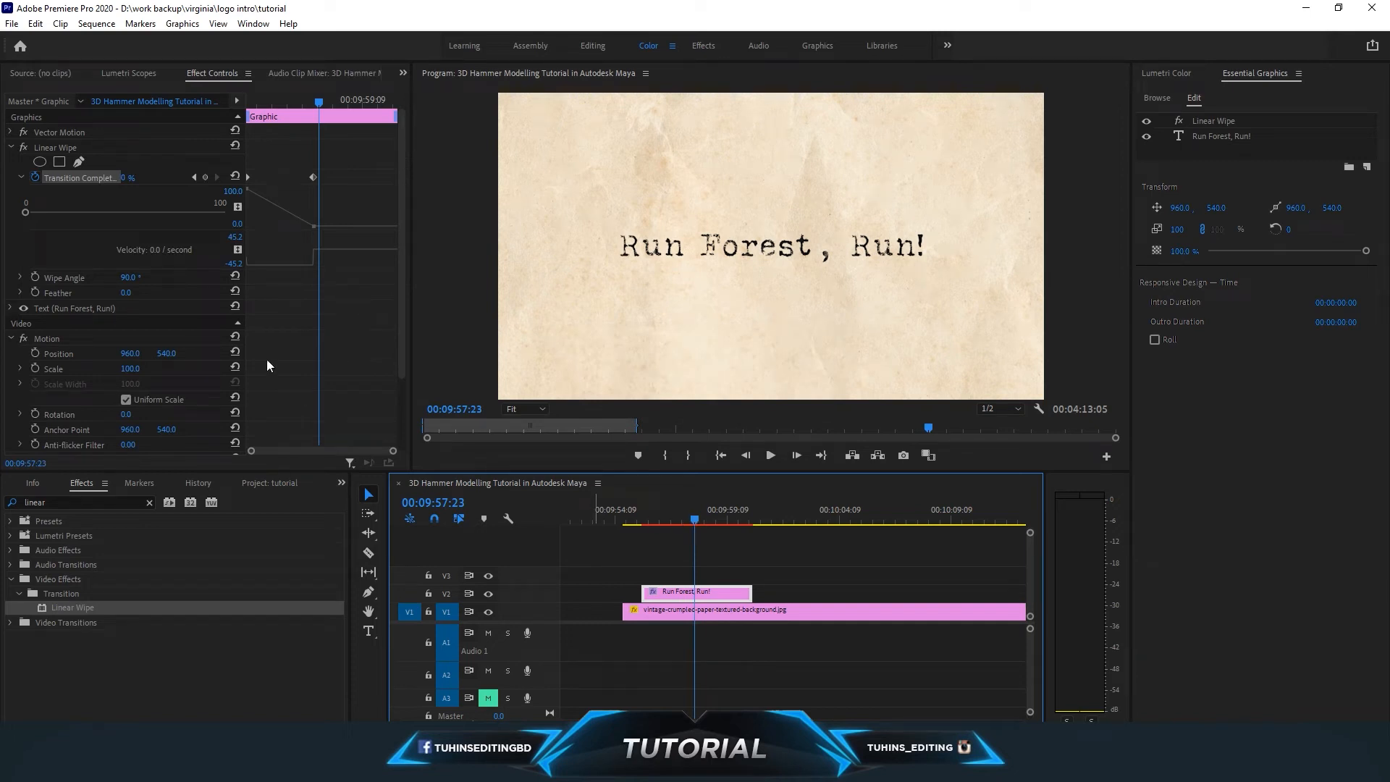
Set the Linear Wipe's Wipe Angle to 270°.
{"action": "left_click", "coordinate": [129, 277]}
{"action": "type", "text": "270"}
{"action": "key", "text": "Return"}
Preview the text reveal with the new wipe angle from the clip start and save the project.
{"action": "left_click", "coordinate": [649, 521]}
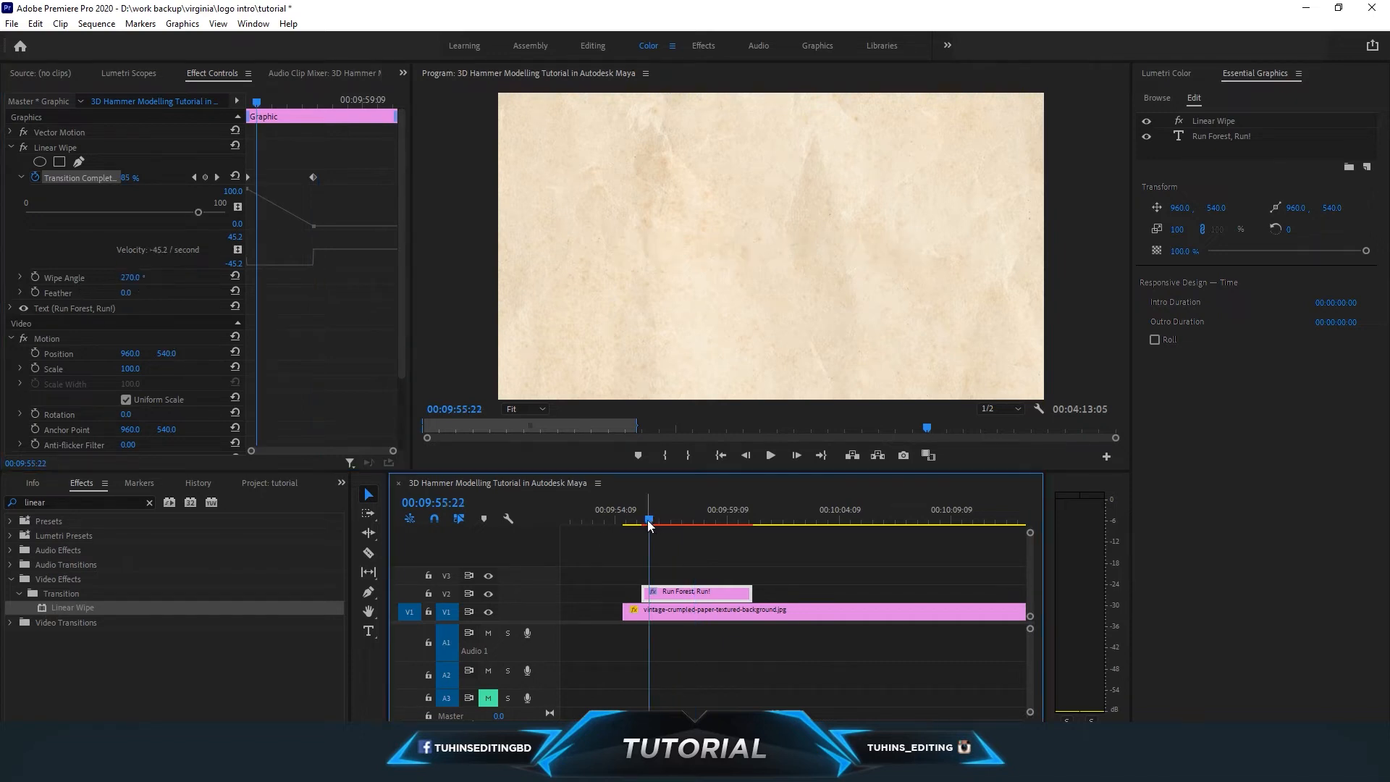
{"action": "left_click_drag", "start_coordinate": [645, 519], "coordinate": [639, 520]}
{"action": "left_click", "coordinate": [772, 454]}
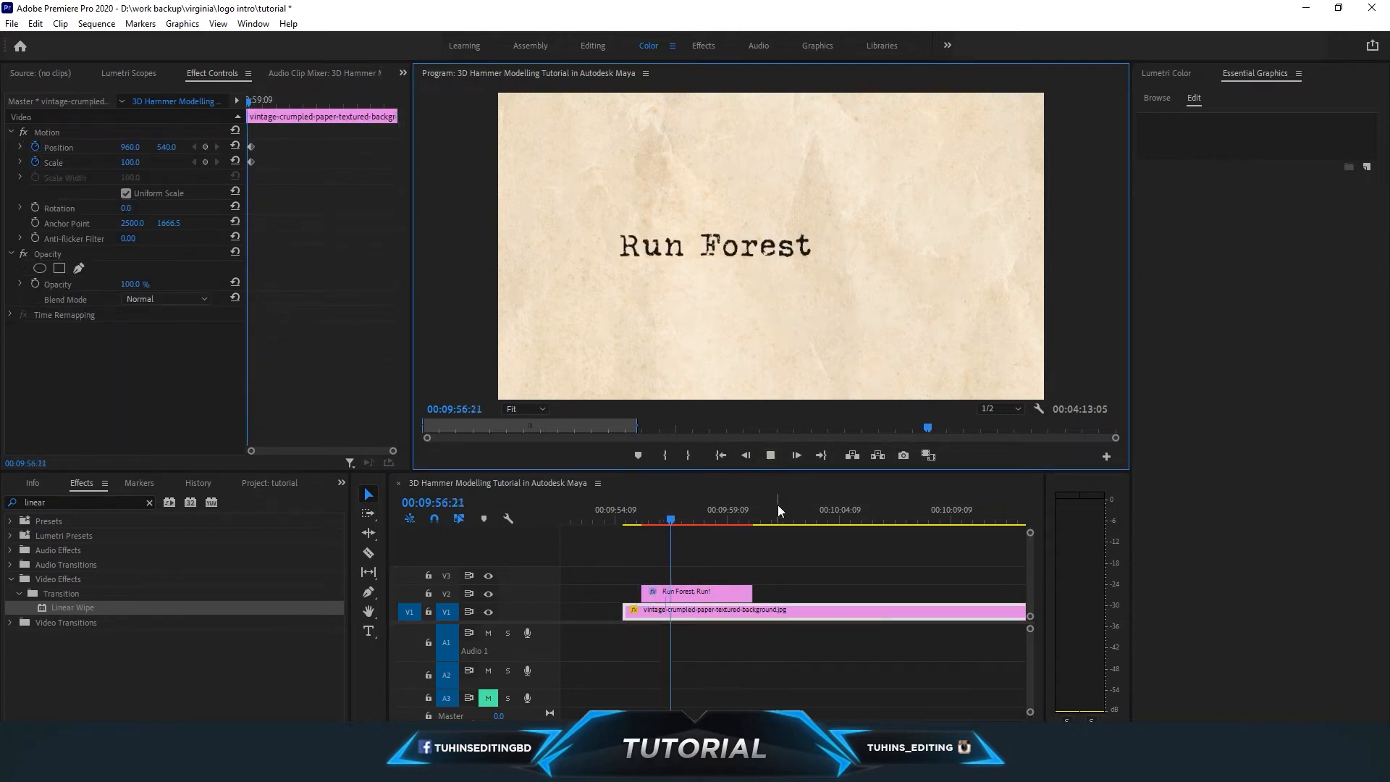
{"action": "left_click", "coordinate": [704, 518]}
{"action": "left_click_drag", "start_coordinate": [705, 518], "coordinate": [701, 520]}
{"action": "key", "text": "ctrl+s"}
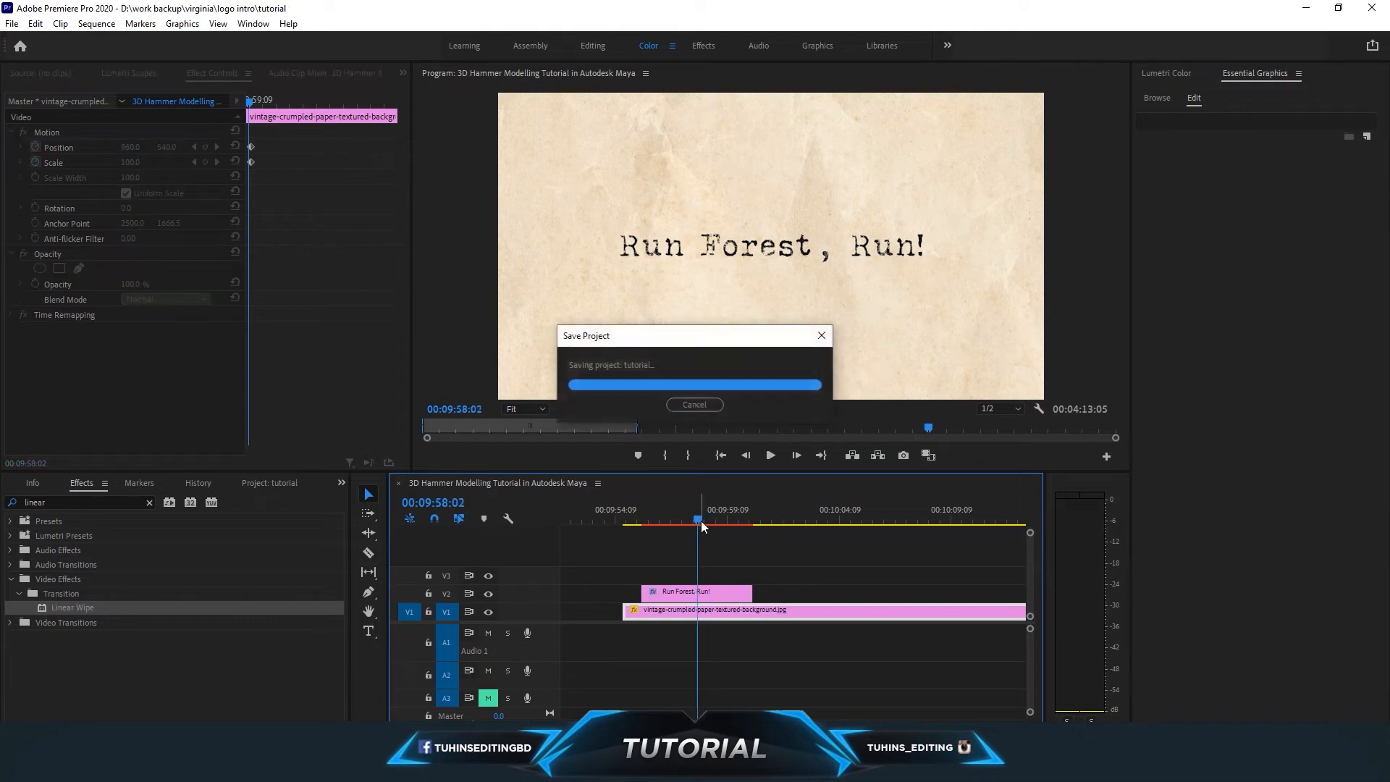
Create a new Black Video item at 1920 by 1080, 23.976 fps with square pixels.
{"action": "left_click_drag", "start_coordinate": [667, 528], "coordinate": [650, 521]}
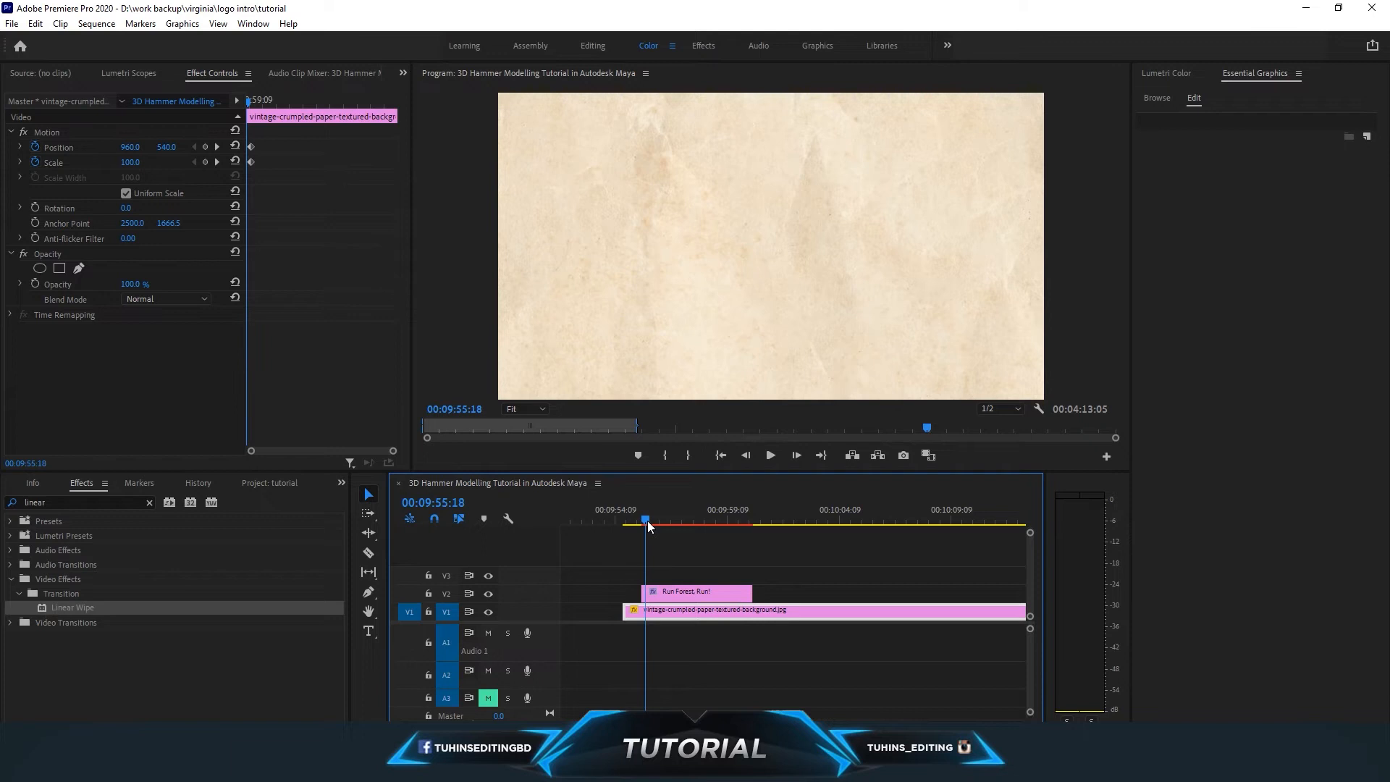
{"action": "left_click", "coordinate": [341, 482]}
{"action": "left_click", "coordinate": [379, 596]}
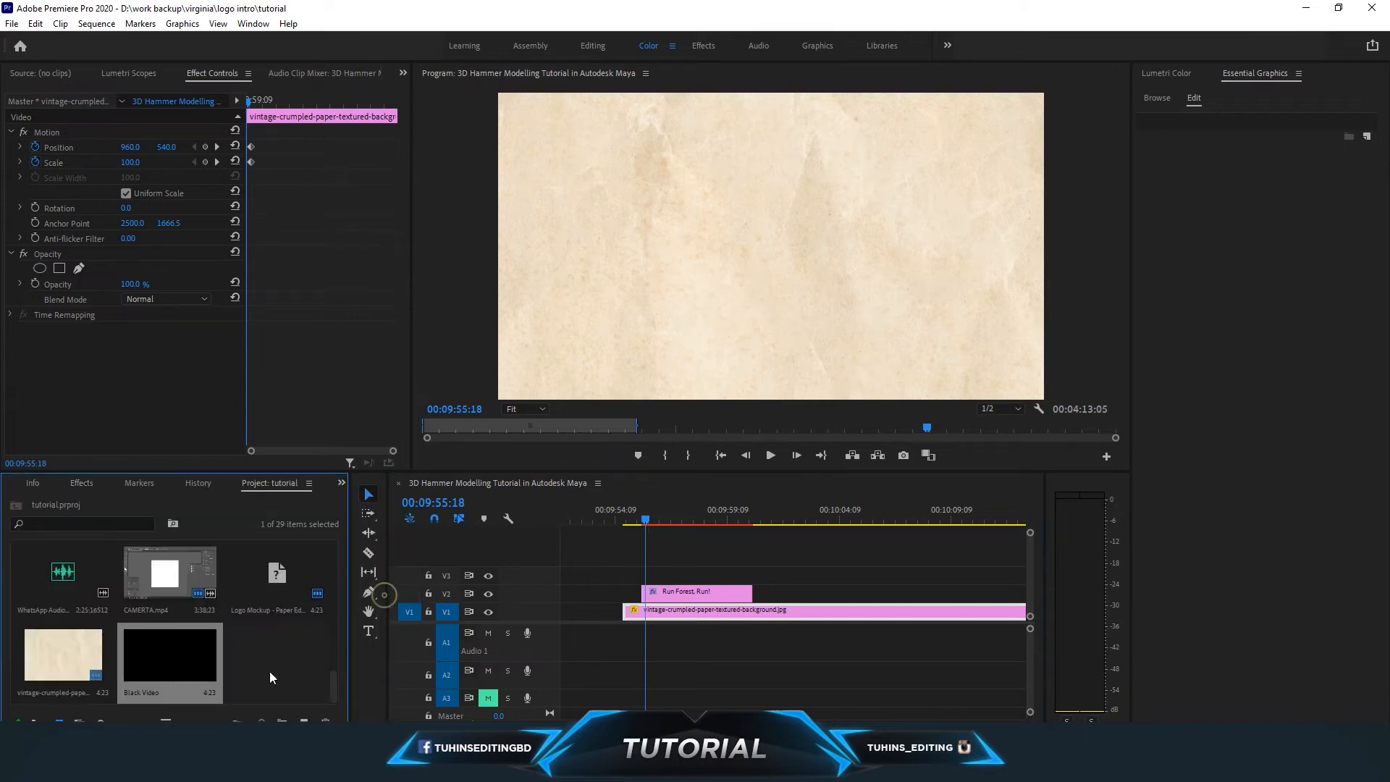
{"action": "right_click", "coordinate": [272, 679]}
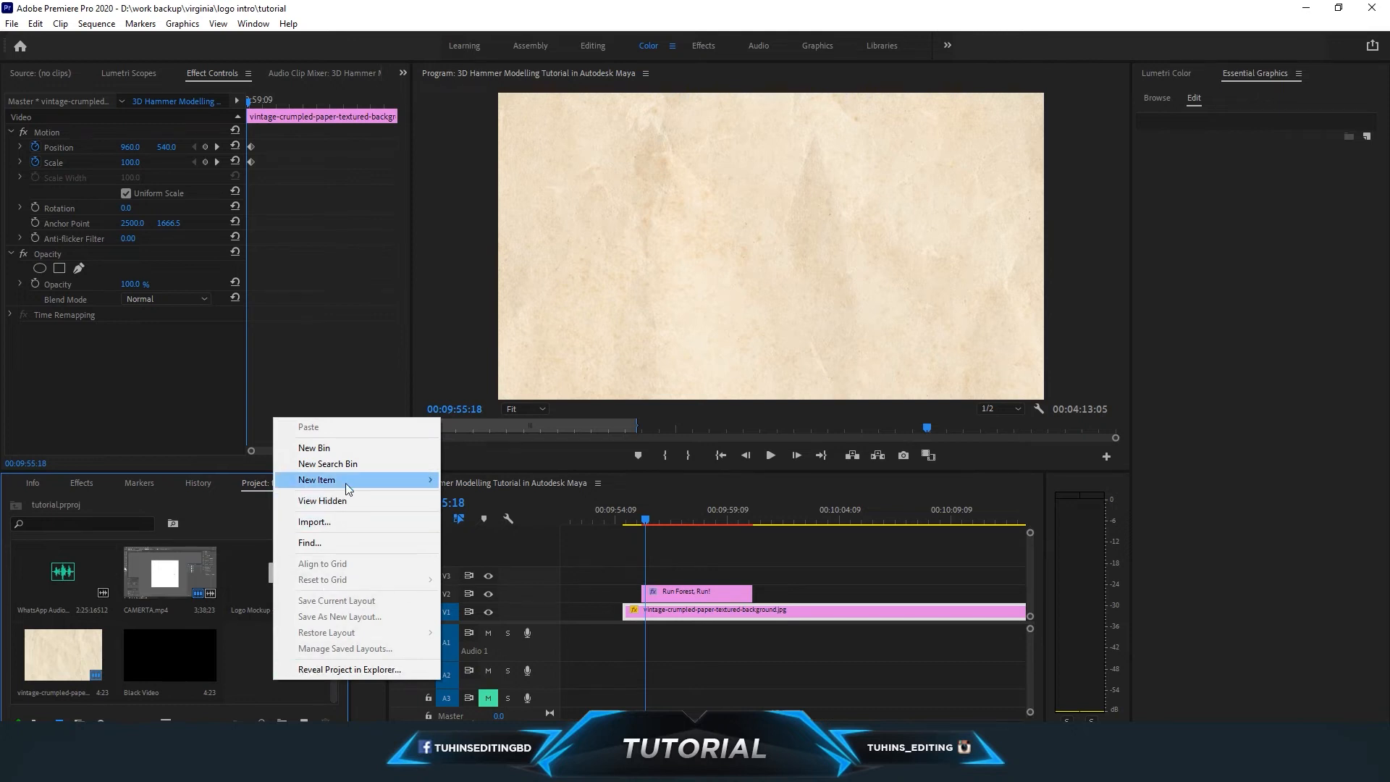
{"action": "mouse_move", "coordinate": [346, 483]}
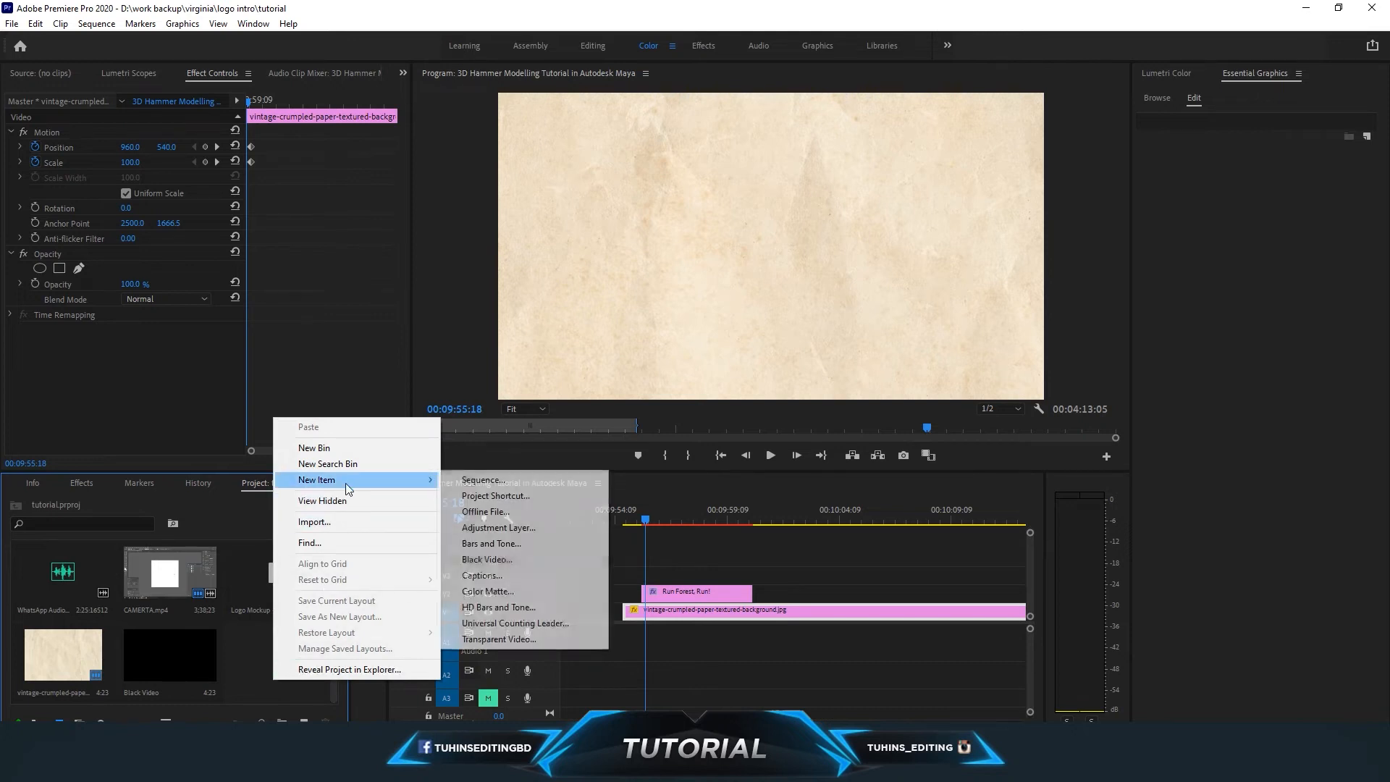
{"action": "left_click", "coordinate": [499, 560]}
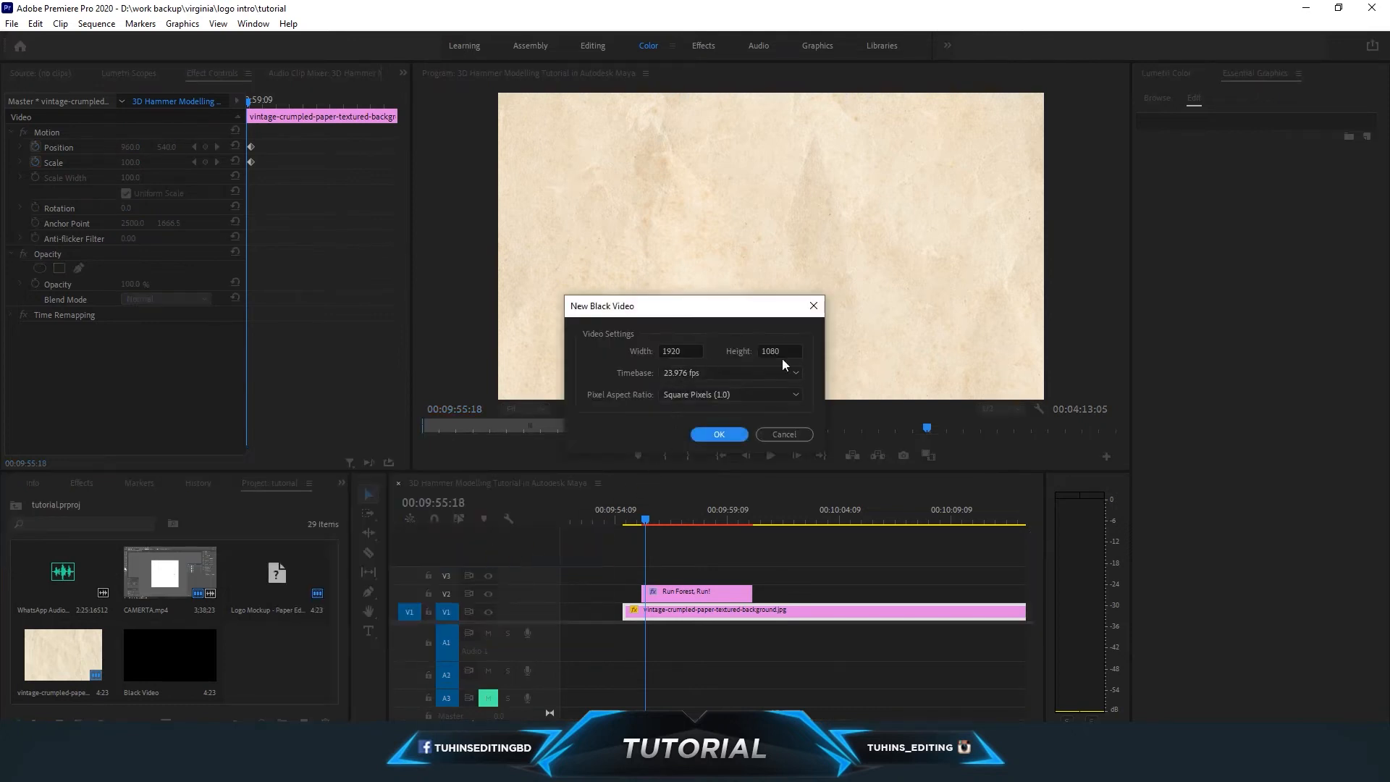
{"action": "left_click", "coordinate": [711, 432]}
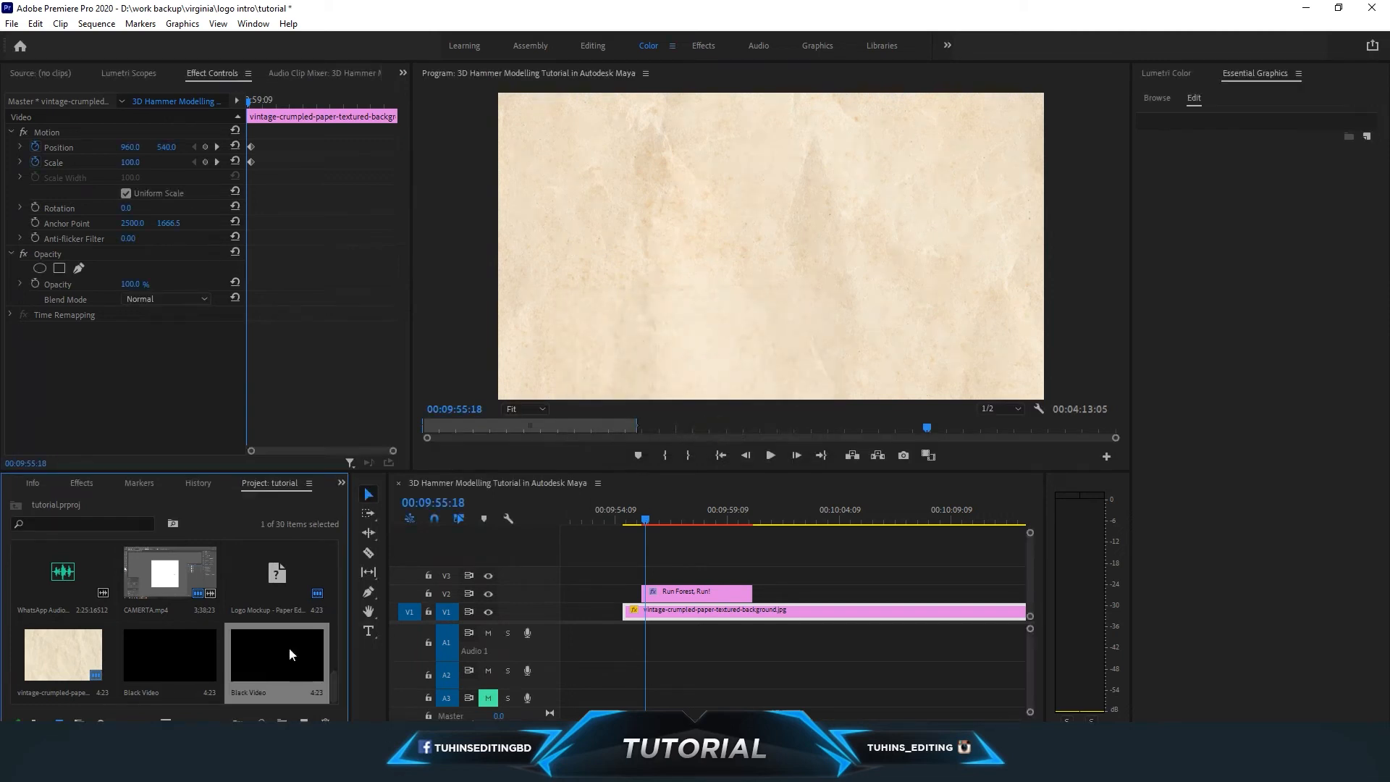
Place the new Black Video on track V3, aligned directly above the "Run Forest, Run!" text clip.
{"action": "left_click_drag", "start_coordinate": [264, 659], "coordinate": [662, 574]}
{"action": "key", "text": "Left"}
{"action": "key", "text": "Left"}
{"action": "key", "text": "Left"}
{"action": "key", "text": "Left"}
{"action": "key", "text": "Left"}
{"action": "key", "text": "Left"}
{"action": "left_click_drag", "start_coordinate": [640, 522], "coordinate": [653, 522]}
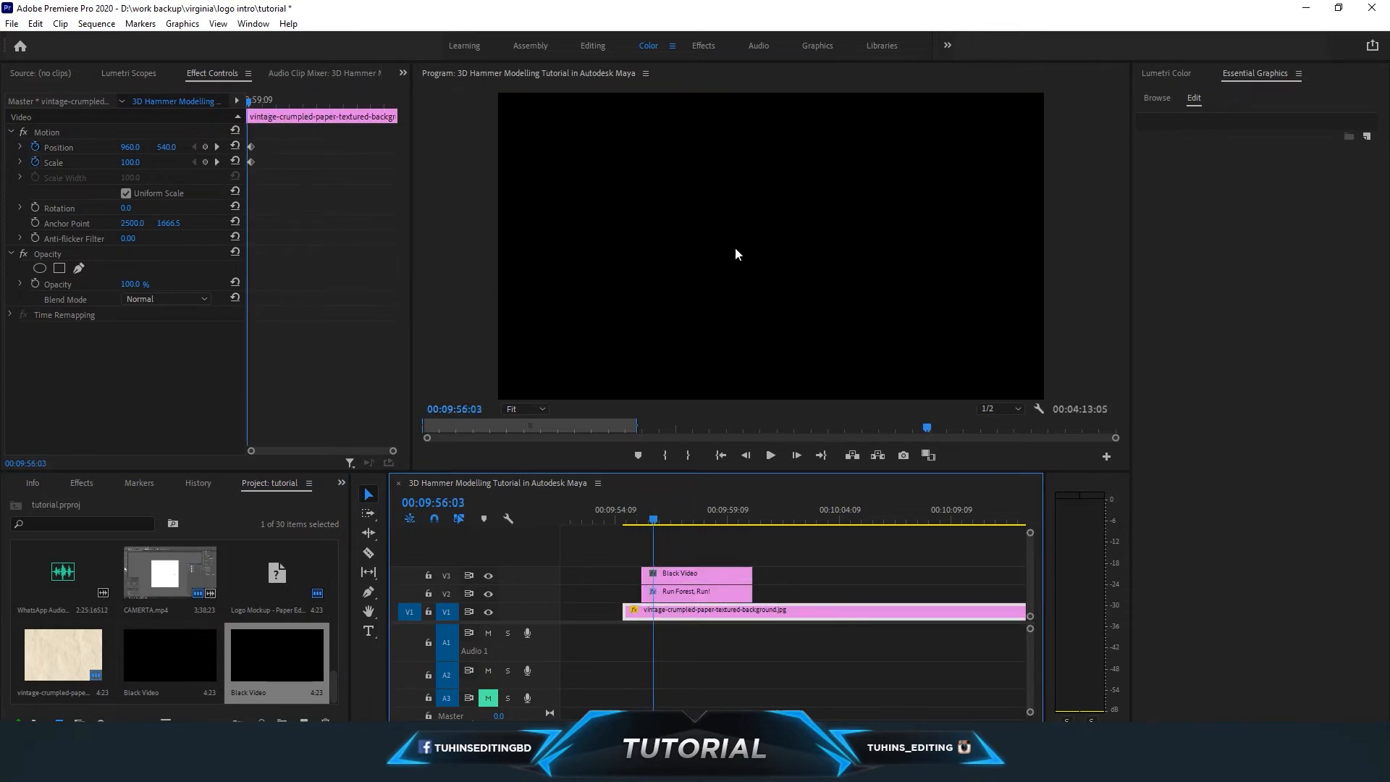
Turn off Uniform Scale and shrink the Black Video into a thin cursor bar, about 12.1 Scale Height and 0.3 Scale Width.
{"action": "left_click", "coordinate": [680, 576]}
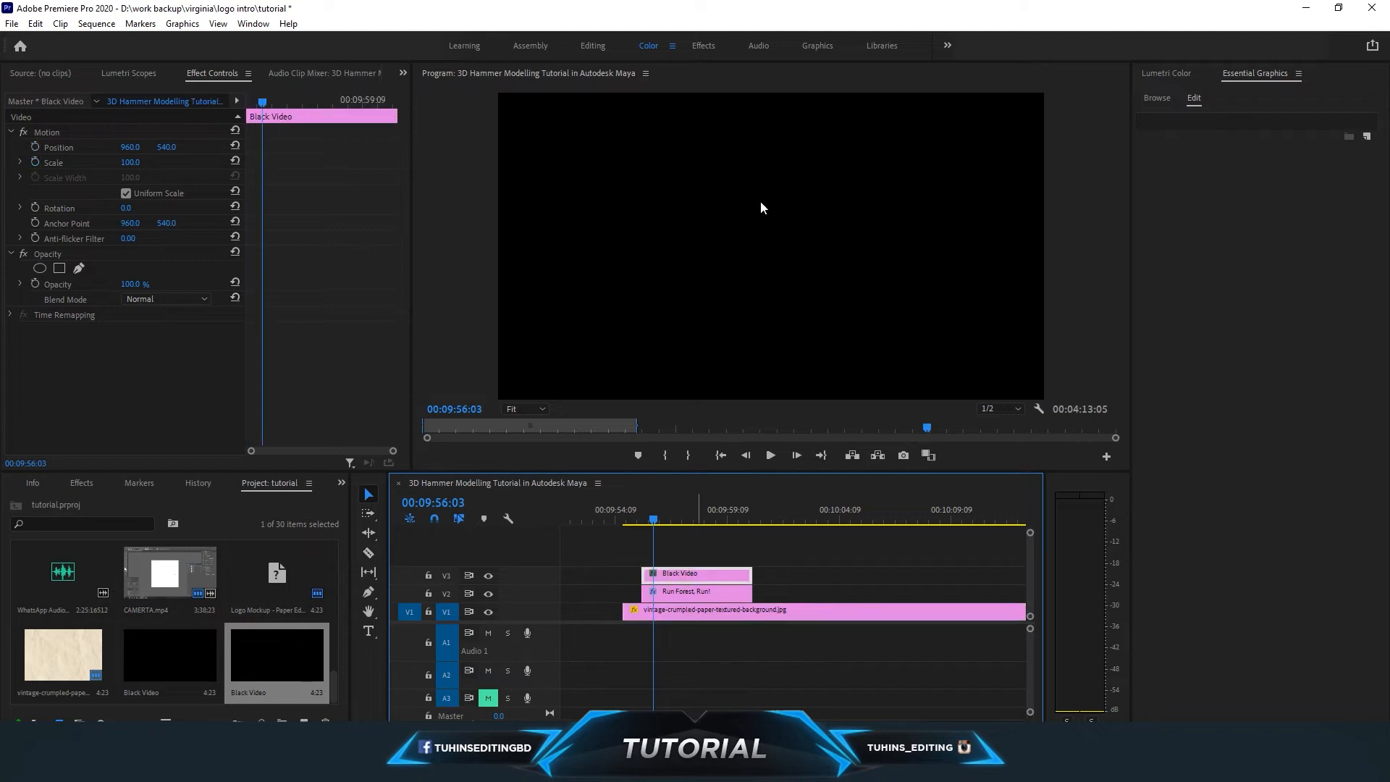
{"action": "left_click", "coordinate": [761, 241]}
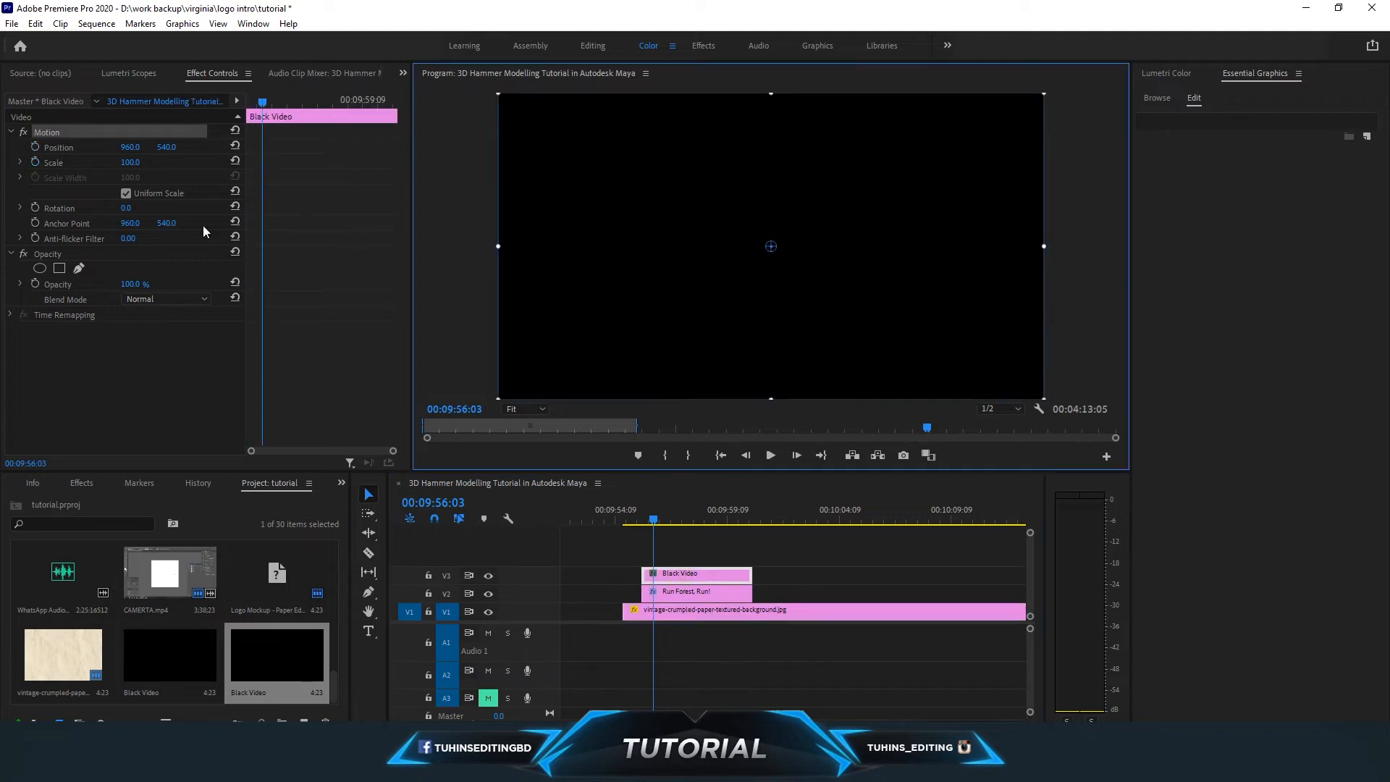
{"action": "left_click_drag", "start_coordinate": [131, 162], "coordinate": [95, 162]}
{"action": "left_click_drag", "start_coordinate": [624, 246], "coordinate": [613, 246]}
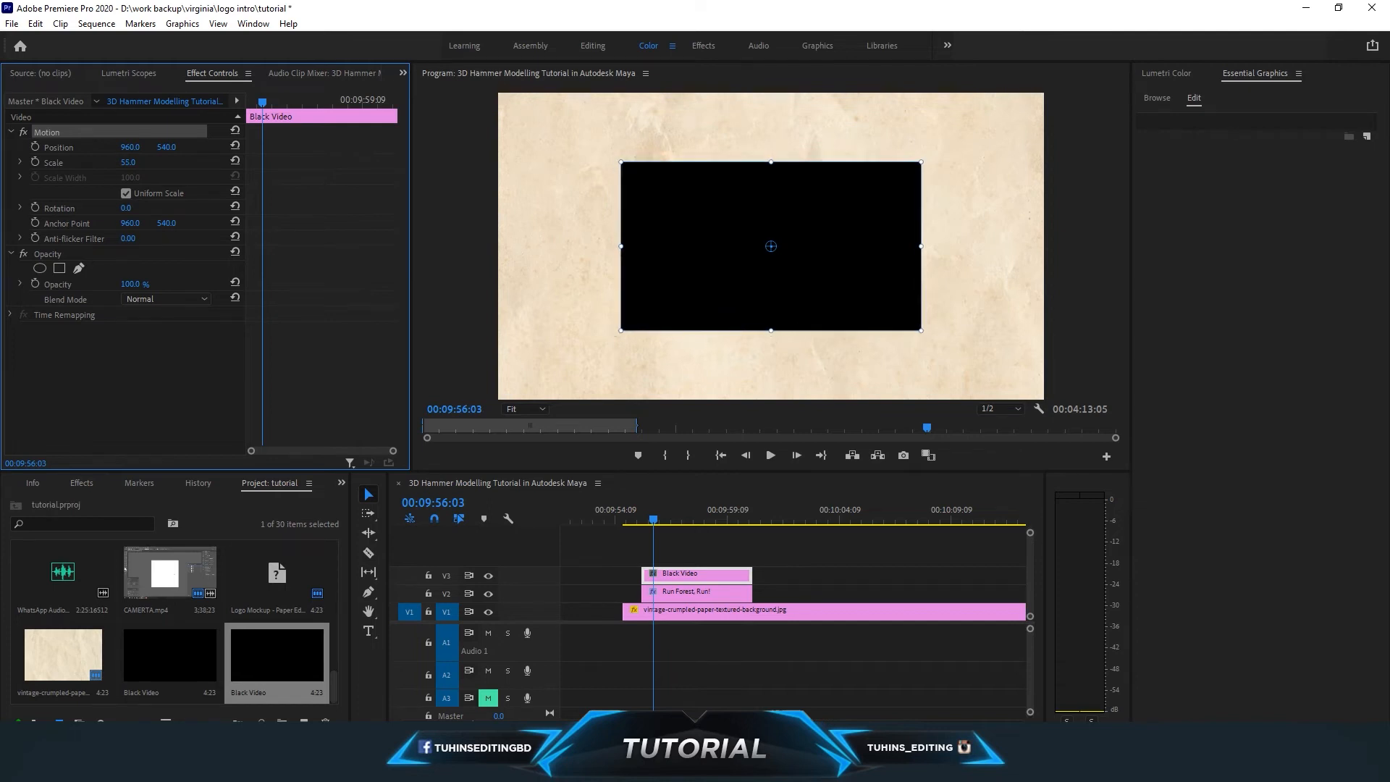
{"action": "left_click", "coordinate": [125, 193]}
{"action": "left_click_drag", "start_coordinate": [497, 248], "coordinate": [760, 248]}
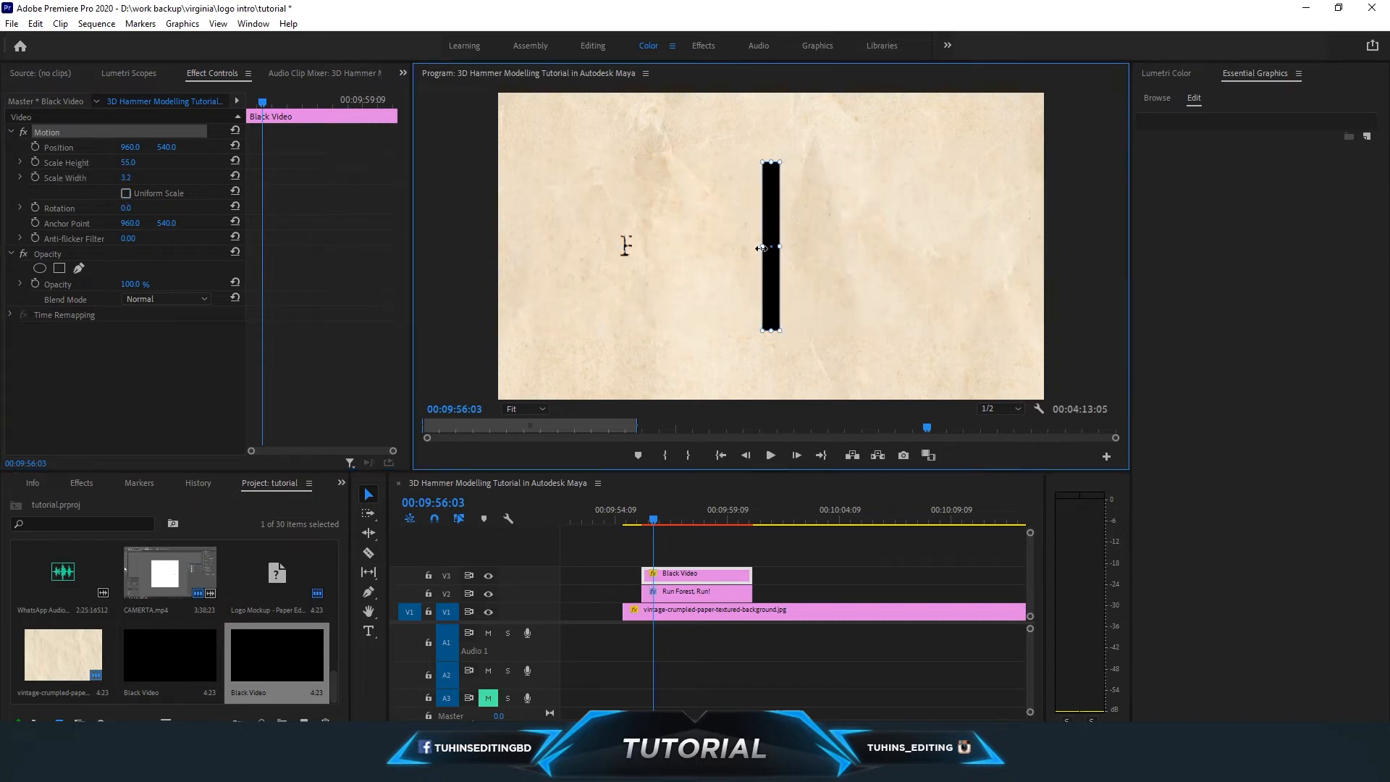
{"action": "left_click_drag", "start_coordinate": [780, 331], "coordinate": [771, 265]}
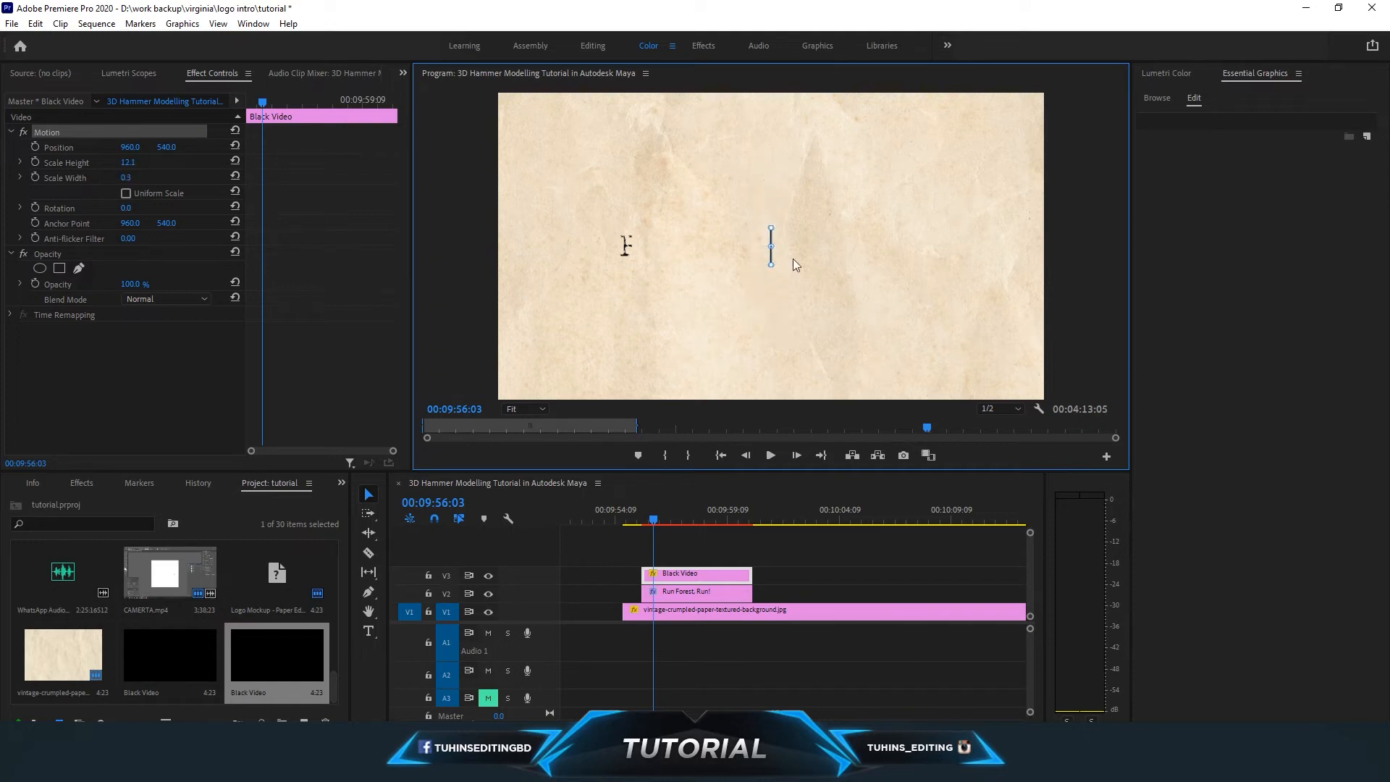
Set the cursor bar's horizontal Position to 413, just before the letter R, and save the project.
{"action": "left_click", "coordinate": [801, 255]}
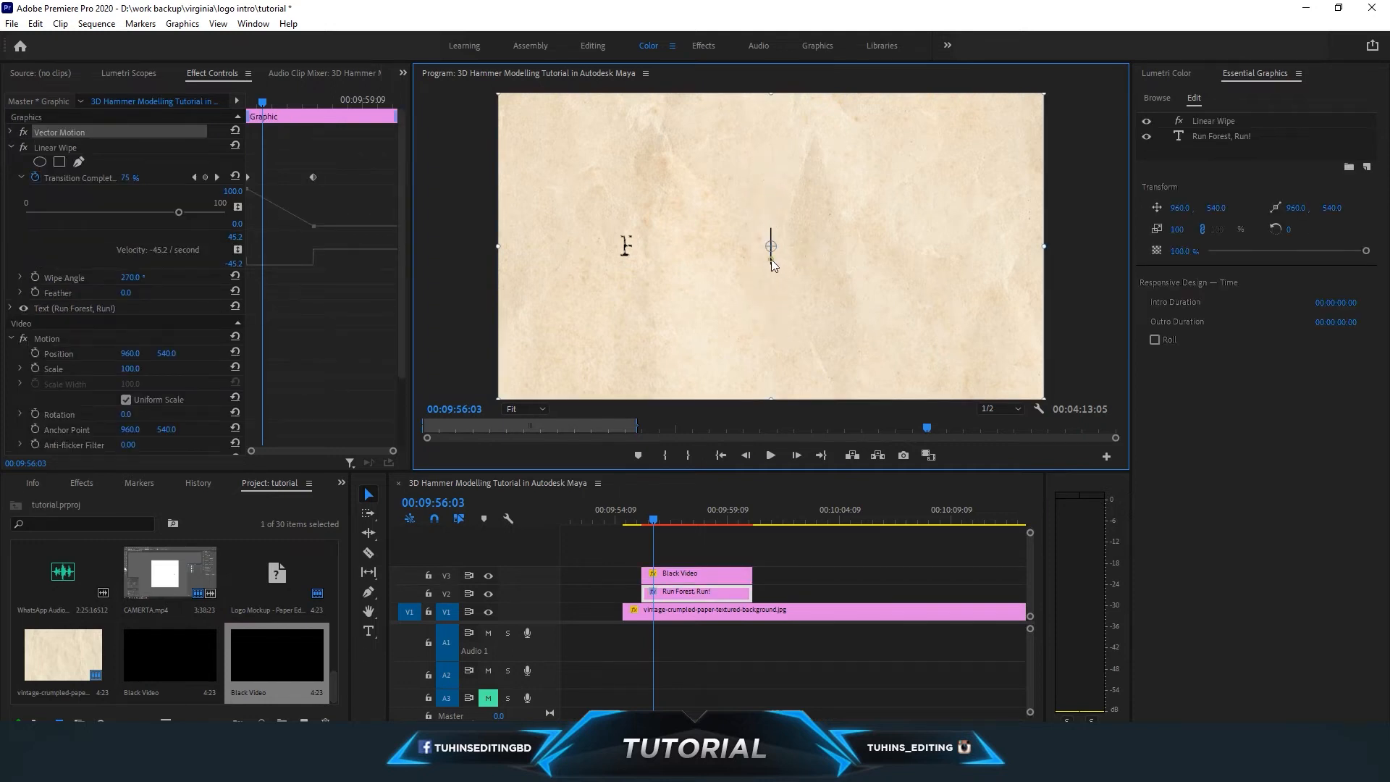
{"action": "left_click", "coordinate": [680, 573]}
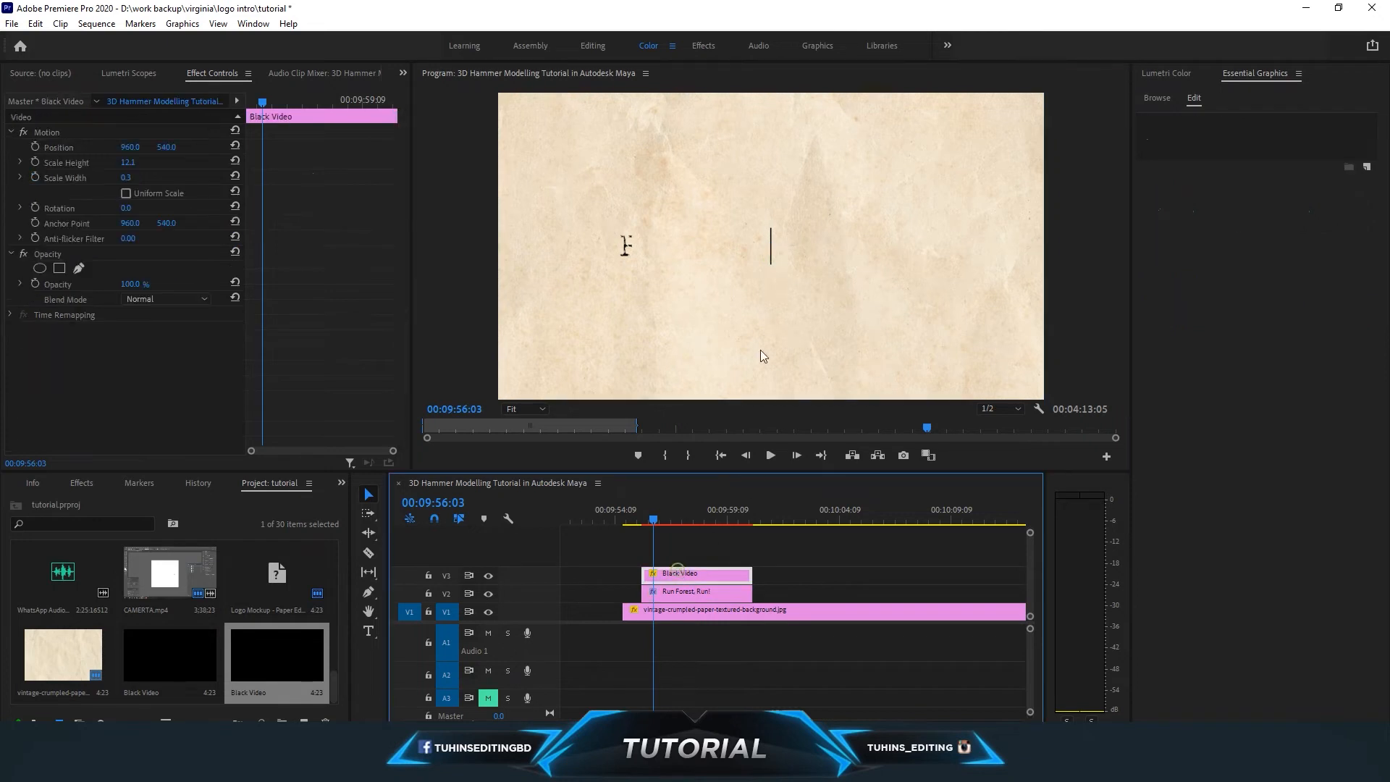
{"action": "left_click", "coordinate": [771, 254]}
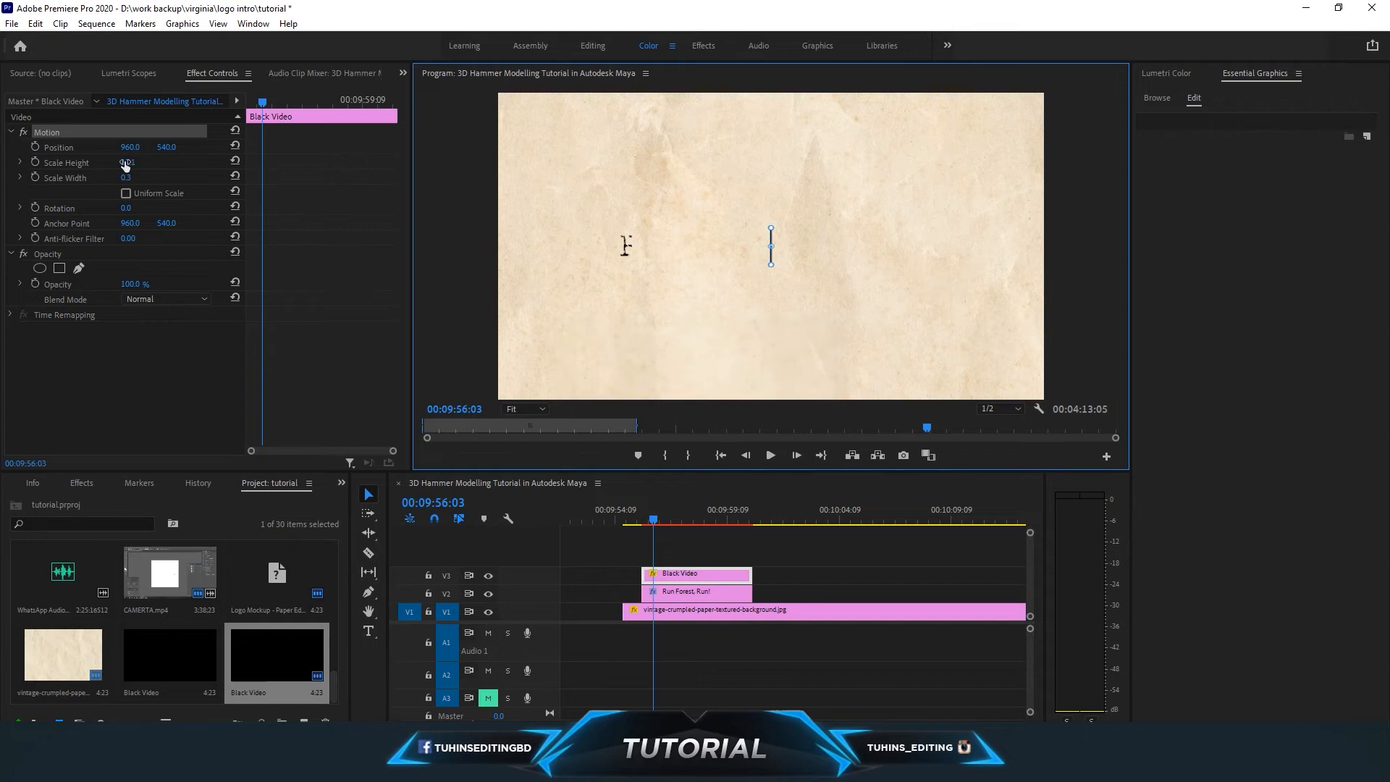
{"action": "left_click_drag", "start_coordinate": [131, 147], "coordinate": [0, 147]}
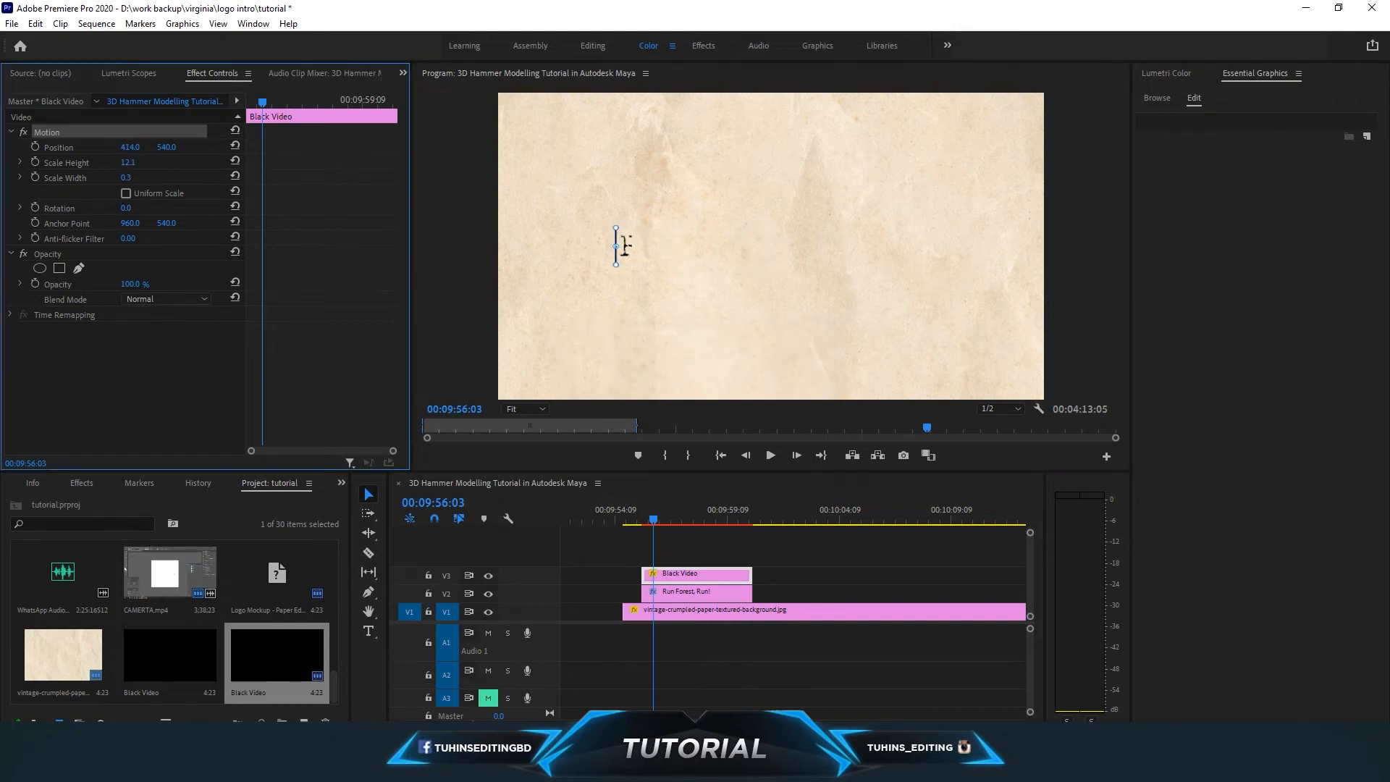
{"action": "left_click", "coordinate": [777, 544]}
{"action": "key", "text": "ctrl+s"}
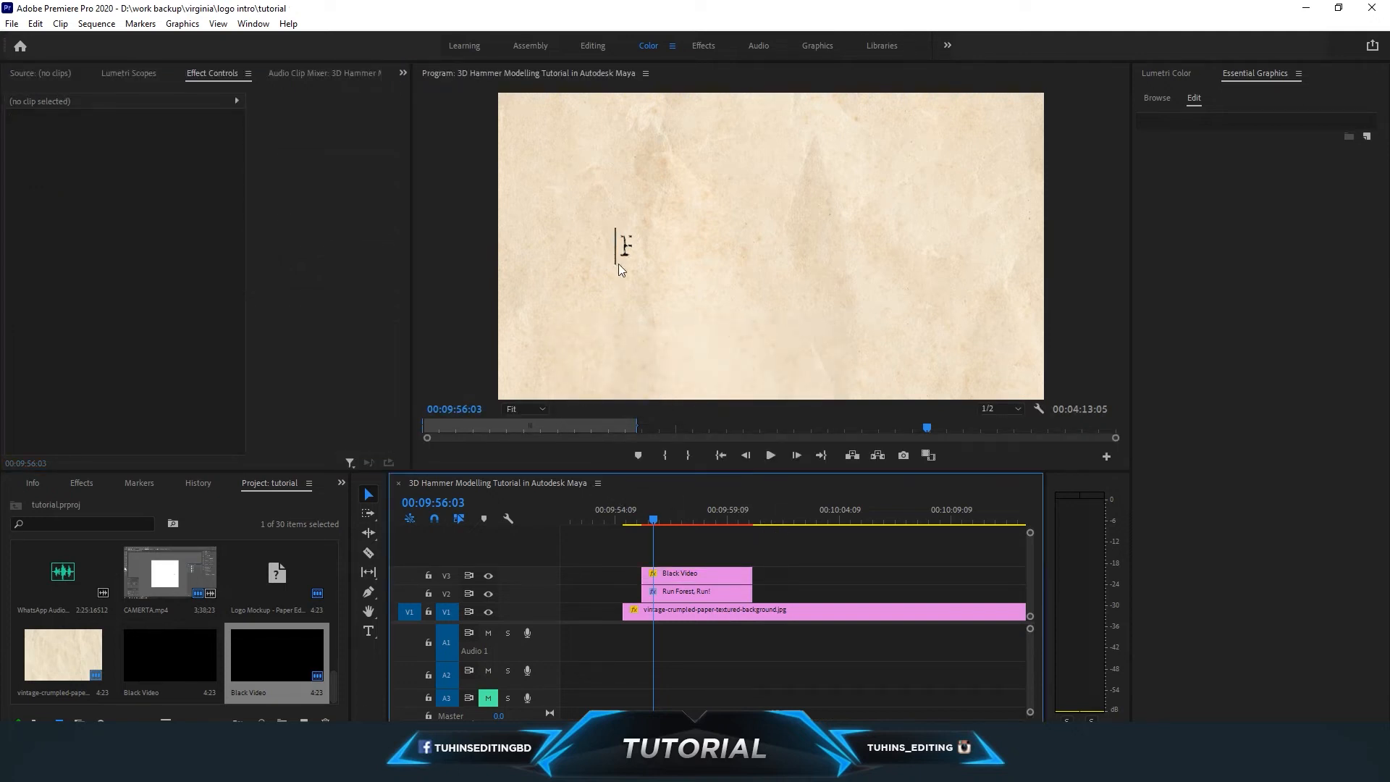
Start Position and Scale Height keyframes for the Black Video at 00:09:55:16.
{"action": "left_click", "coordinate": [665, 574]}
{"action": "left_click_drag", "start_coordinate": [653, 521], "coordinate": [641, 520]}
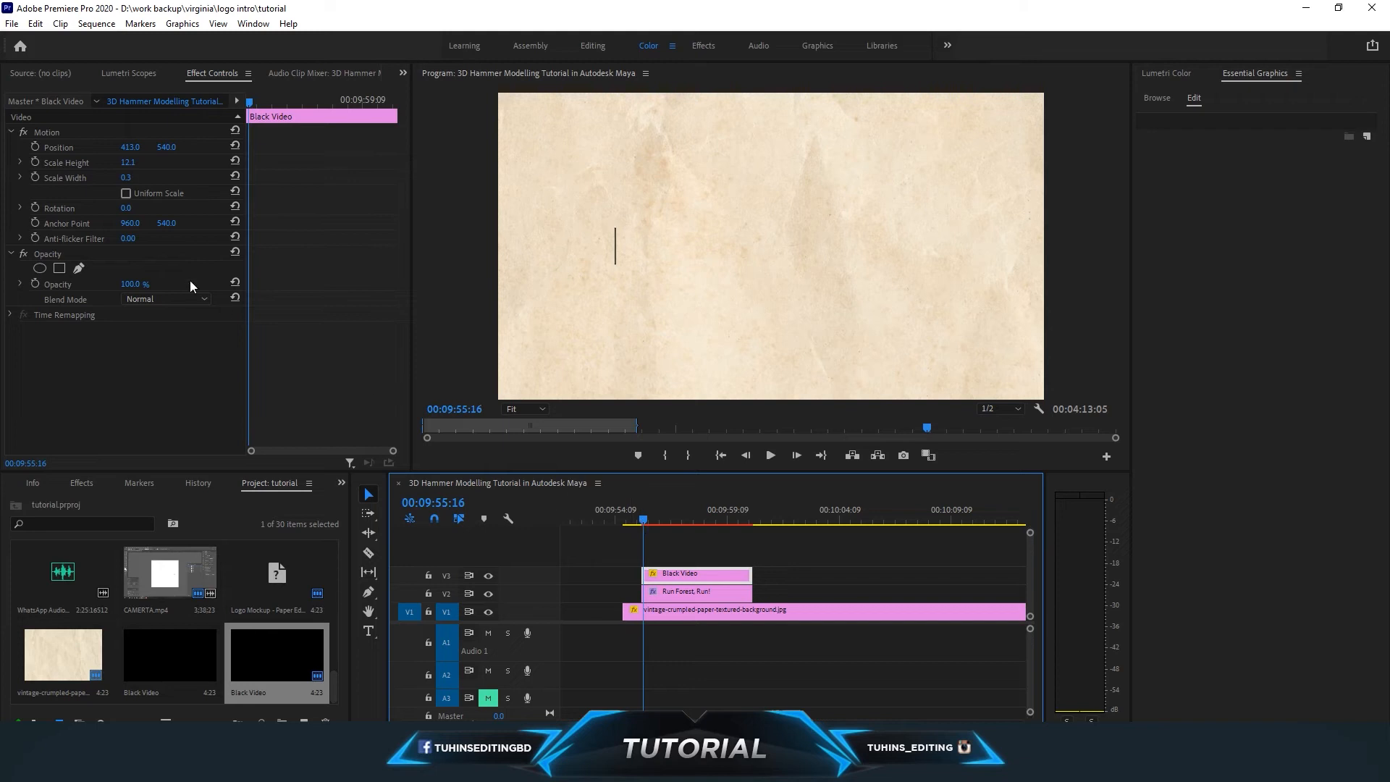
{"action": "left_click", "coordinate": [36, 145]}
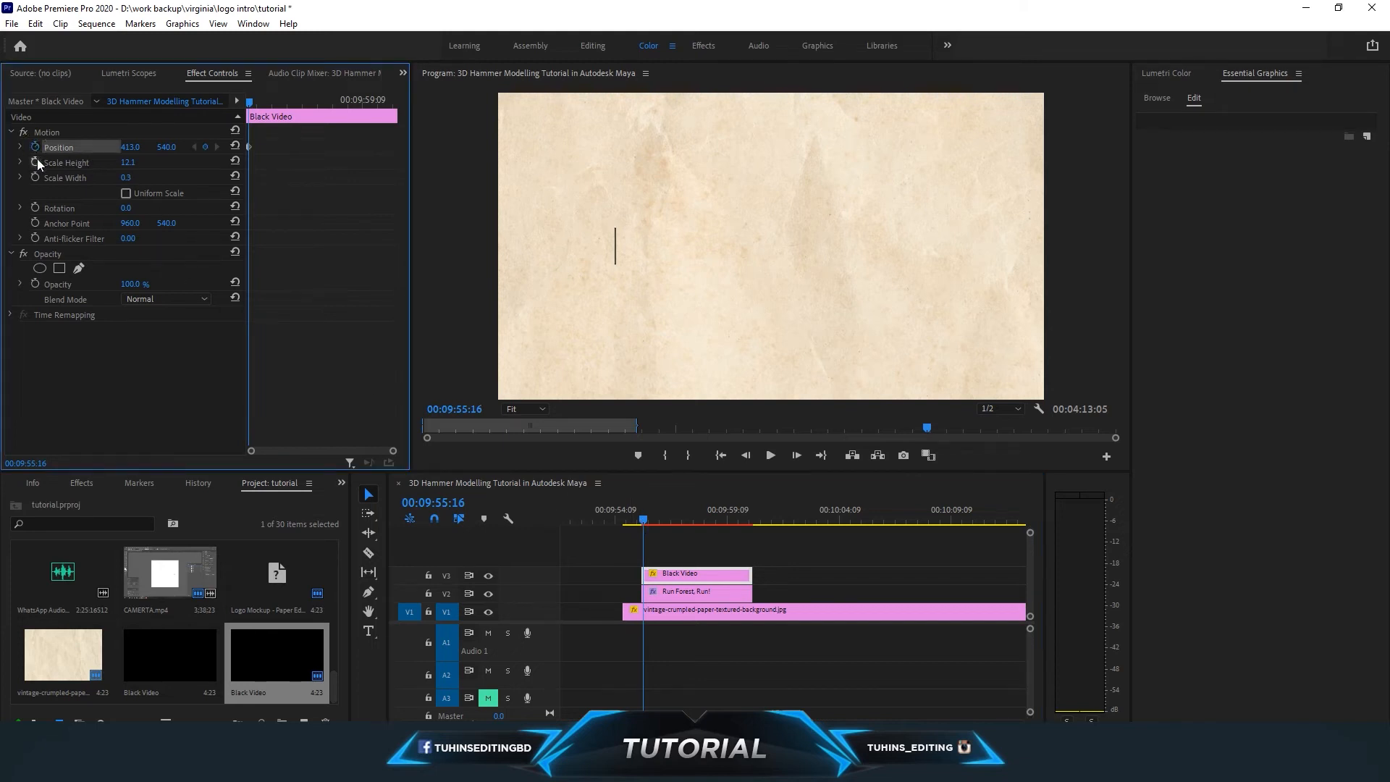
{"action": "left_click", "coordinate": [36, 161]}
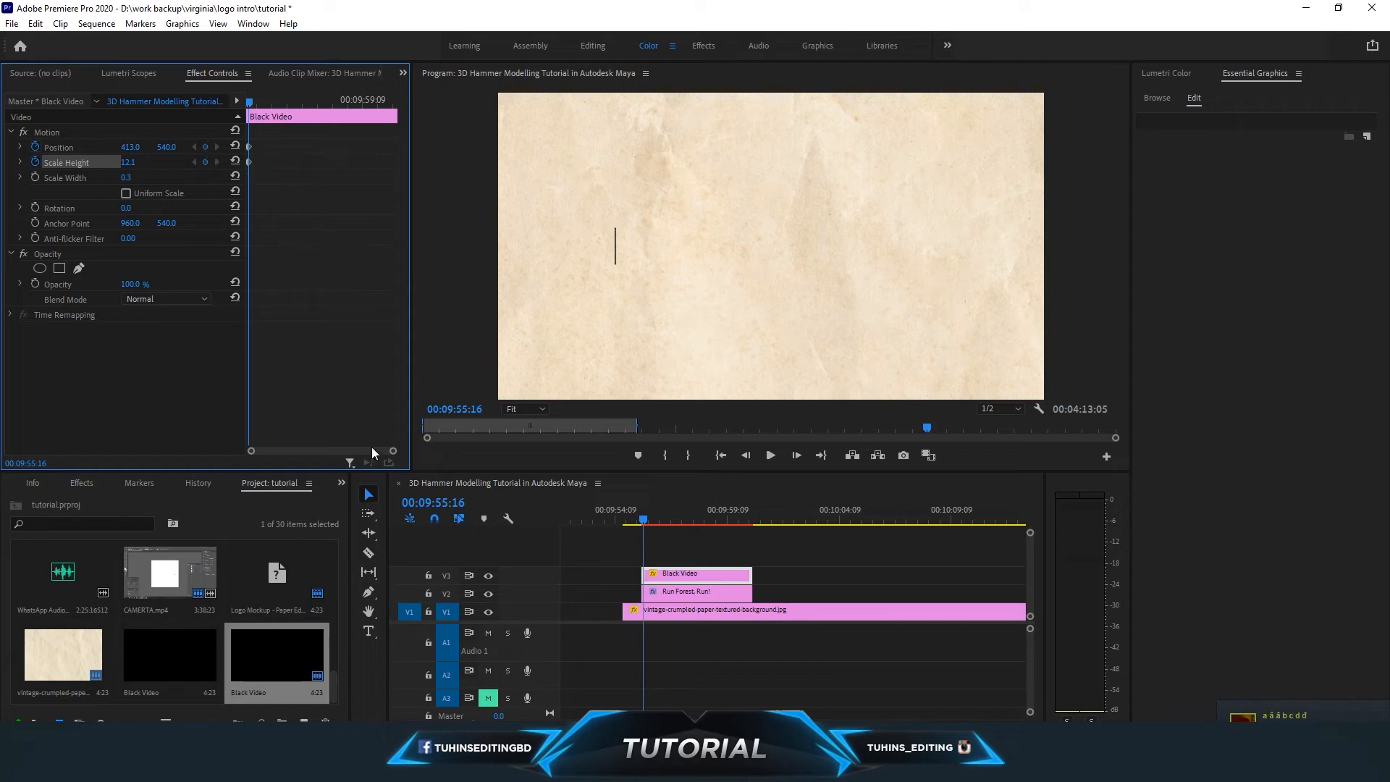
Add a Position keyframe at 00:09:56:04 that moves the cursor bar to X 504, right after the R.
{"action": "left_click_drag", "start_coordinate": [394, 454], "coordinate": [286, 451]}
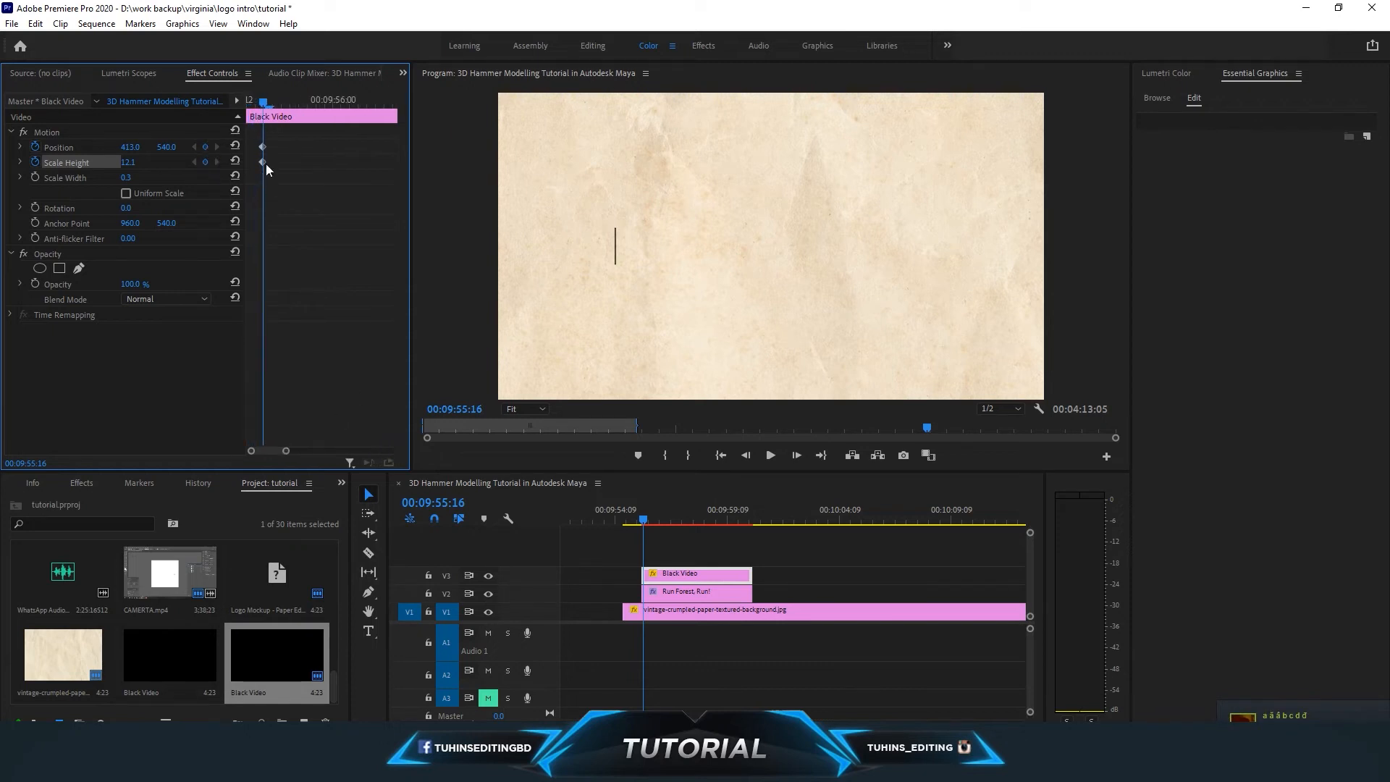
{"action": "left_click_drag", "start_coordinate": [840, 727], "coordinate": [833, 726]}
{"action": "left_click_drag", "start_coordinate": [797, 522], "coordinate": [818, 524]}
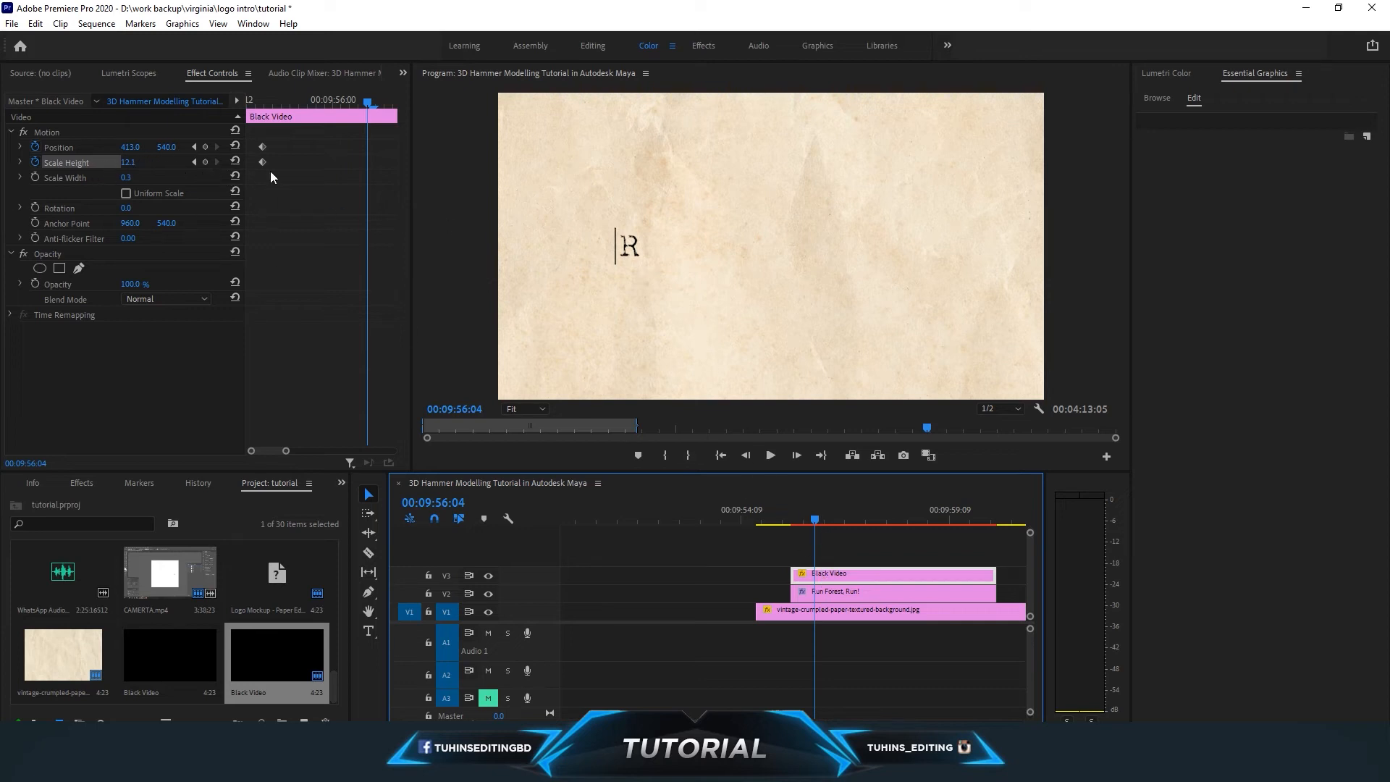
{"action": "left_click", "coordinate": [618, 246]}
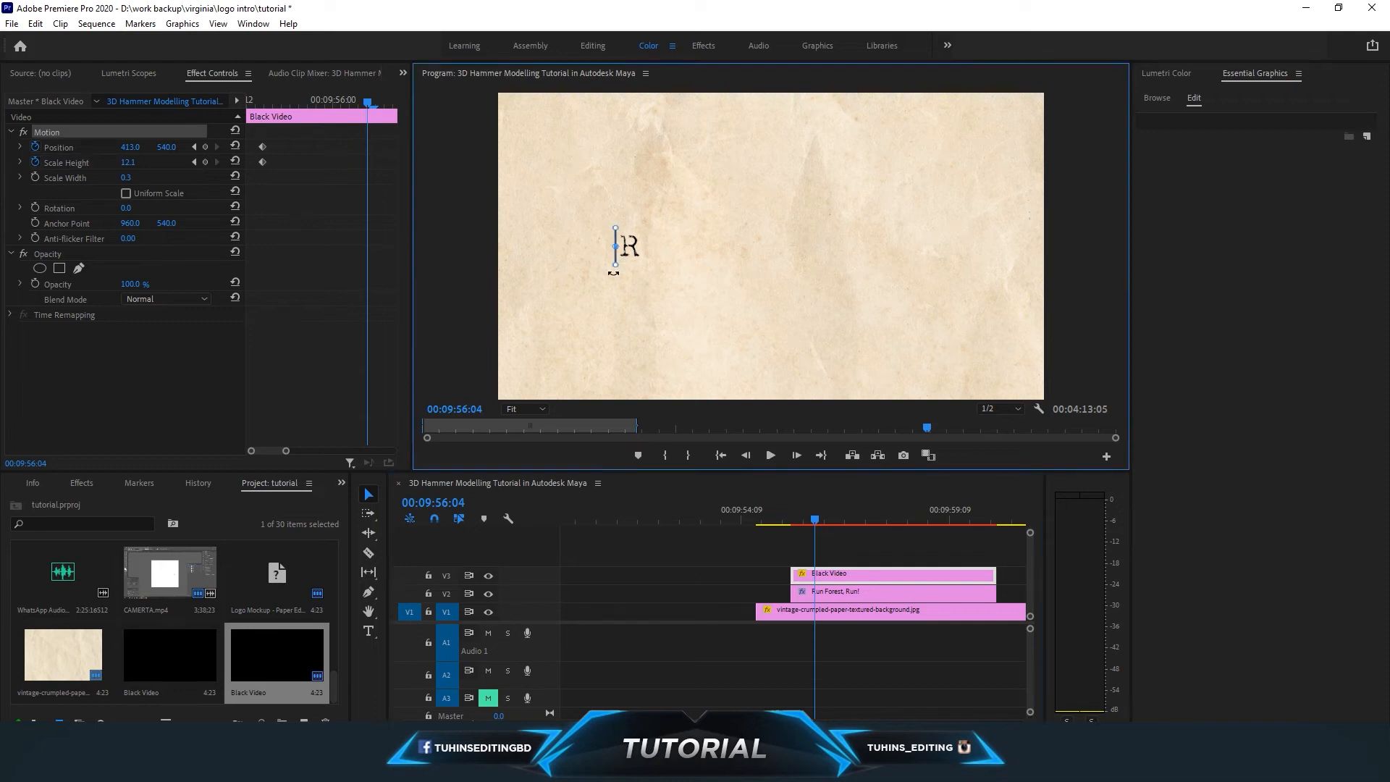
{"action": "left_click_drag", "start_coordinate": [128, 150], "coordinate": [190, 150]}
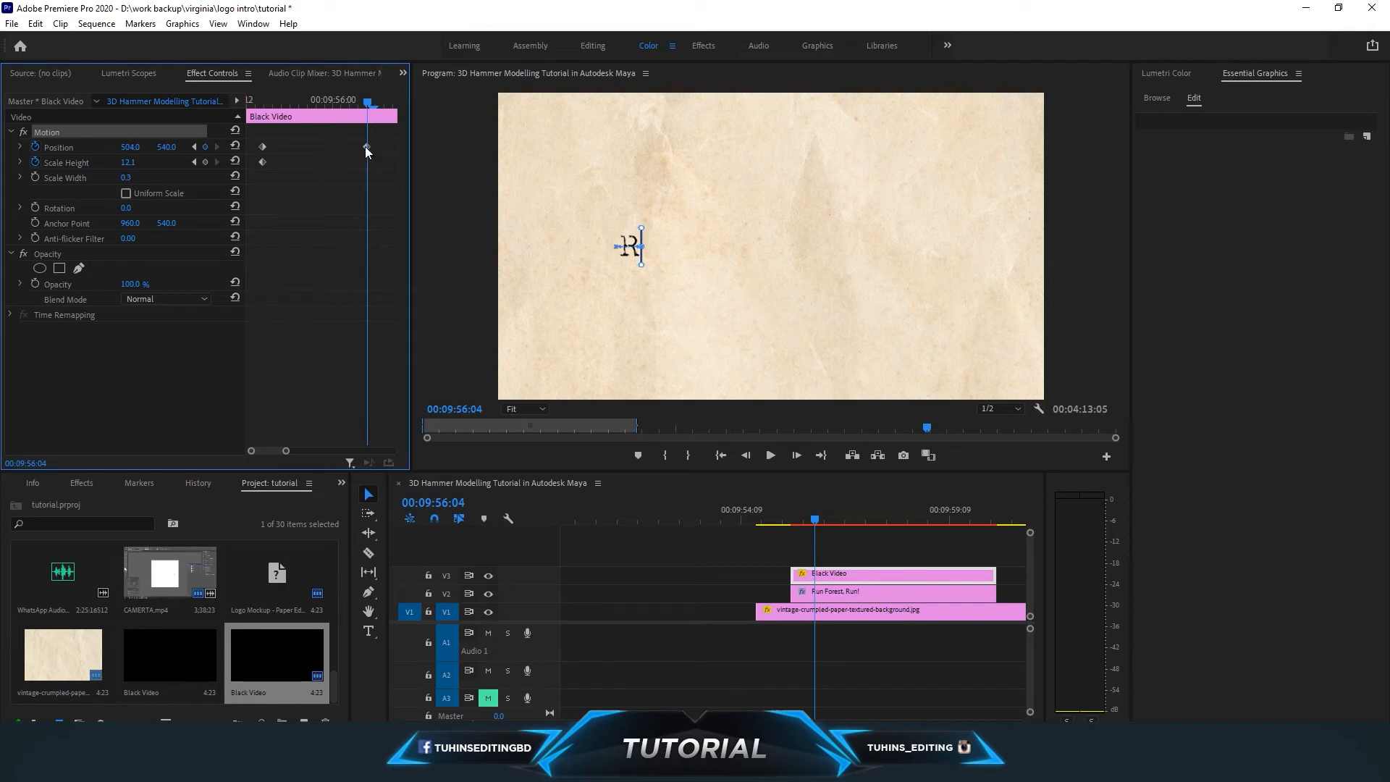
Copy the starting Position and Scale Height keyframes to 00:09:56:03 and play back the cursor's jump.
{"action": "left_click_drag", "start_coordinate": [274, 139], "coordinate": [259, 171]}
{"action": "left_click_drag", "start_coordinate": [367, 103], "coordinate": [359, 105]}
{"action": "key", "text": "ctrl+v"}
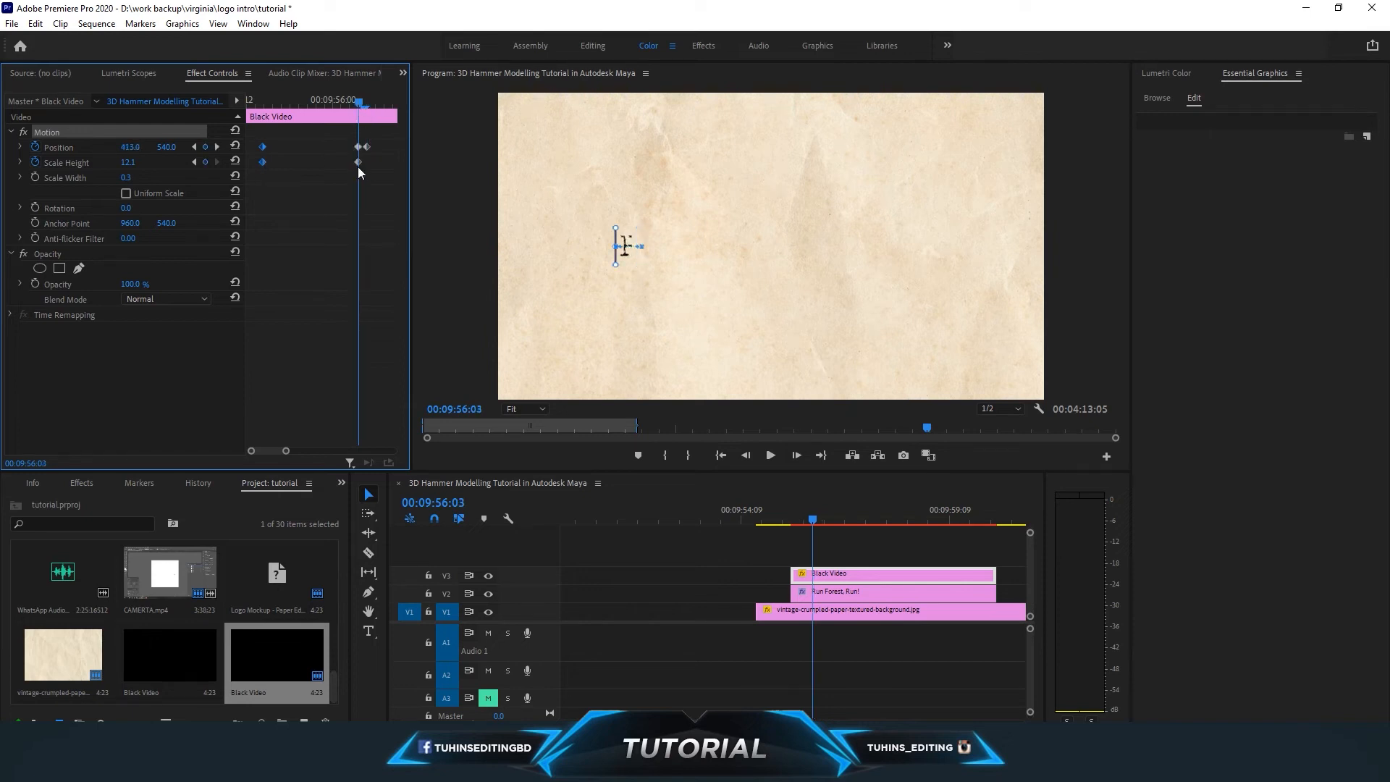
{"action": "left_click", "coordinate": [801, 526]}
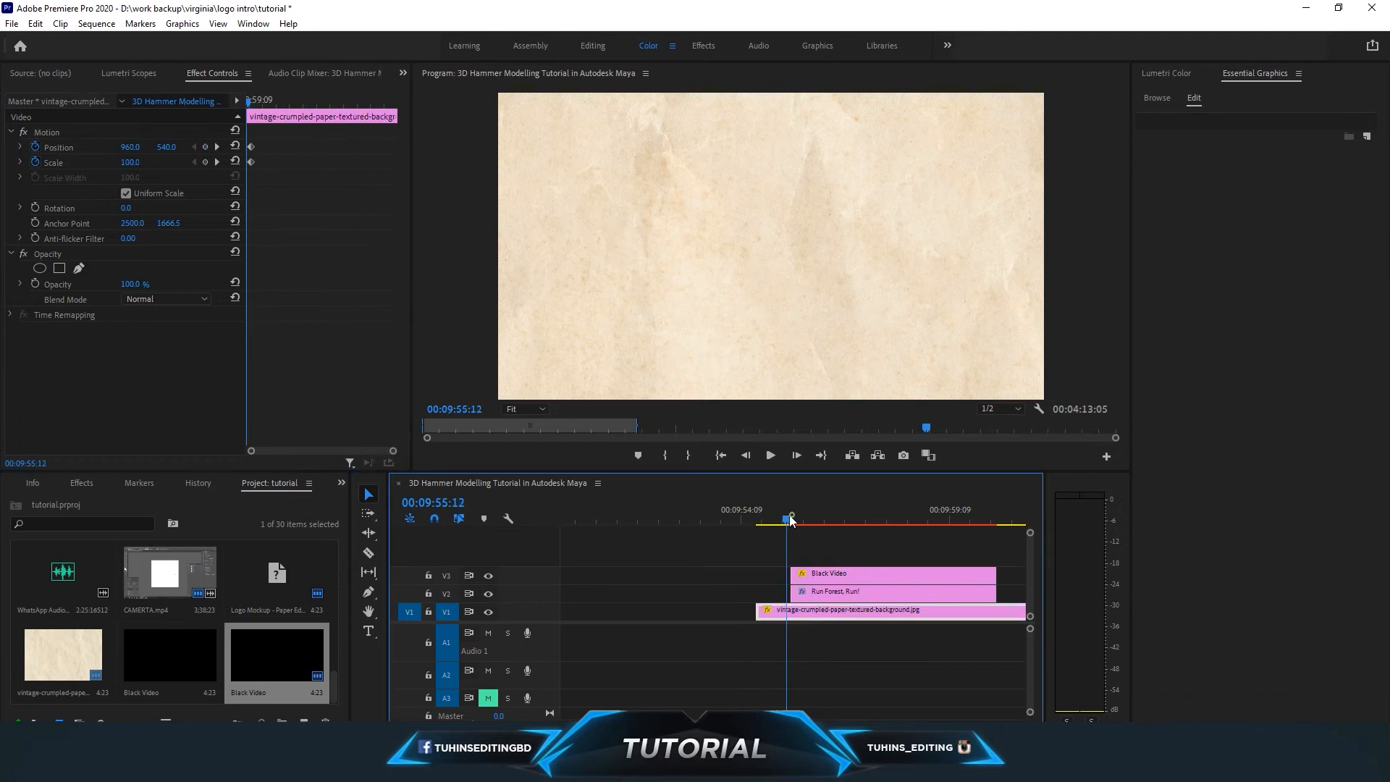
{"action": "left_click", "coordinate": [770, 455]}
Add Position keyframes moving the cursor bar to X 586 at 00:09:56:06 and X 666 at 00:09:56:08.
{"action": "mouse_move", "coordinate": [814, 523]}
{"action": "left_mouse_down"}
{"action": "mouse_move", "coordinate": [791, 521]}
{"action": "mouse_move", "coordinate": [818, 523]}
{"action": "left_mouse_up"}
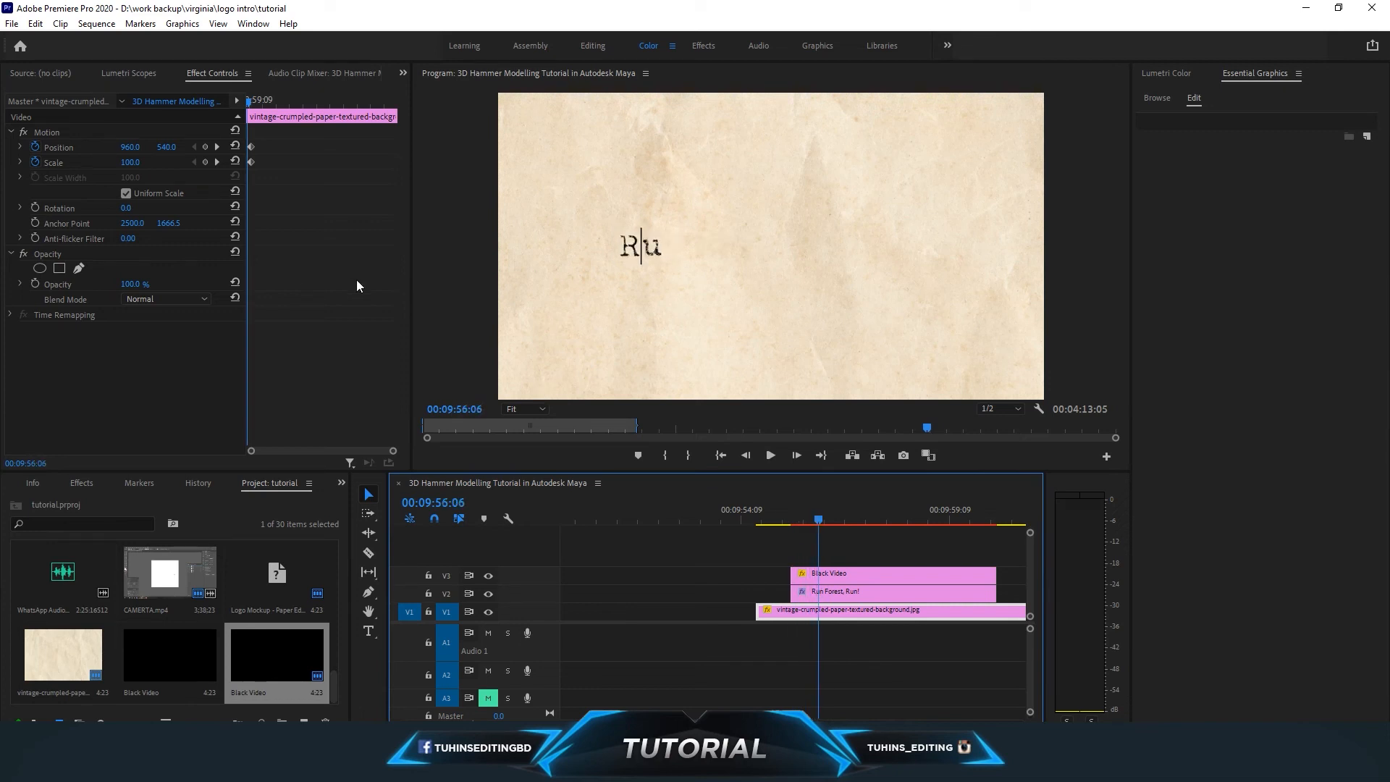
{"action": "left_click", "coordinate": [641, 256]}
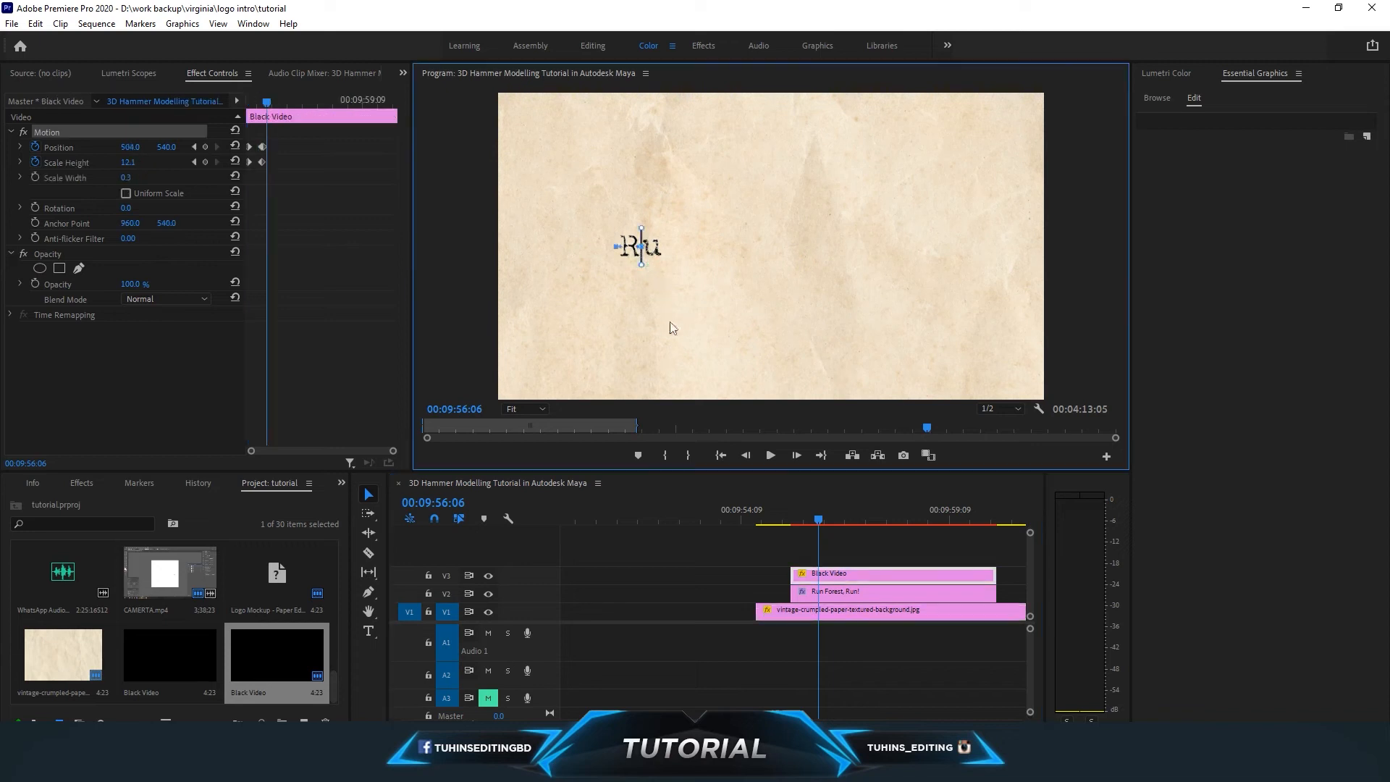
{"action": "left_click_drag", "start_coordinate": [130, 146], "coordinate": [190, 147]}
{"action": "mouse_move", "coordinate": [822, 517]}
{"action": "left_mouse_down"}
{"action": "mouse_move", "coordinate": [839, 519]}
{"action": "mouse_move", "coordinate": [824, 521]}
{"action": "left_mouse_up"}
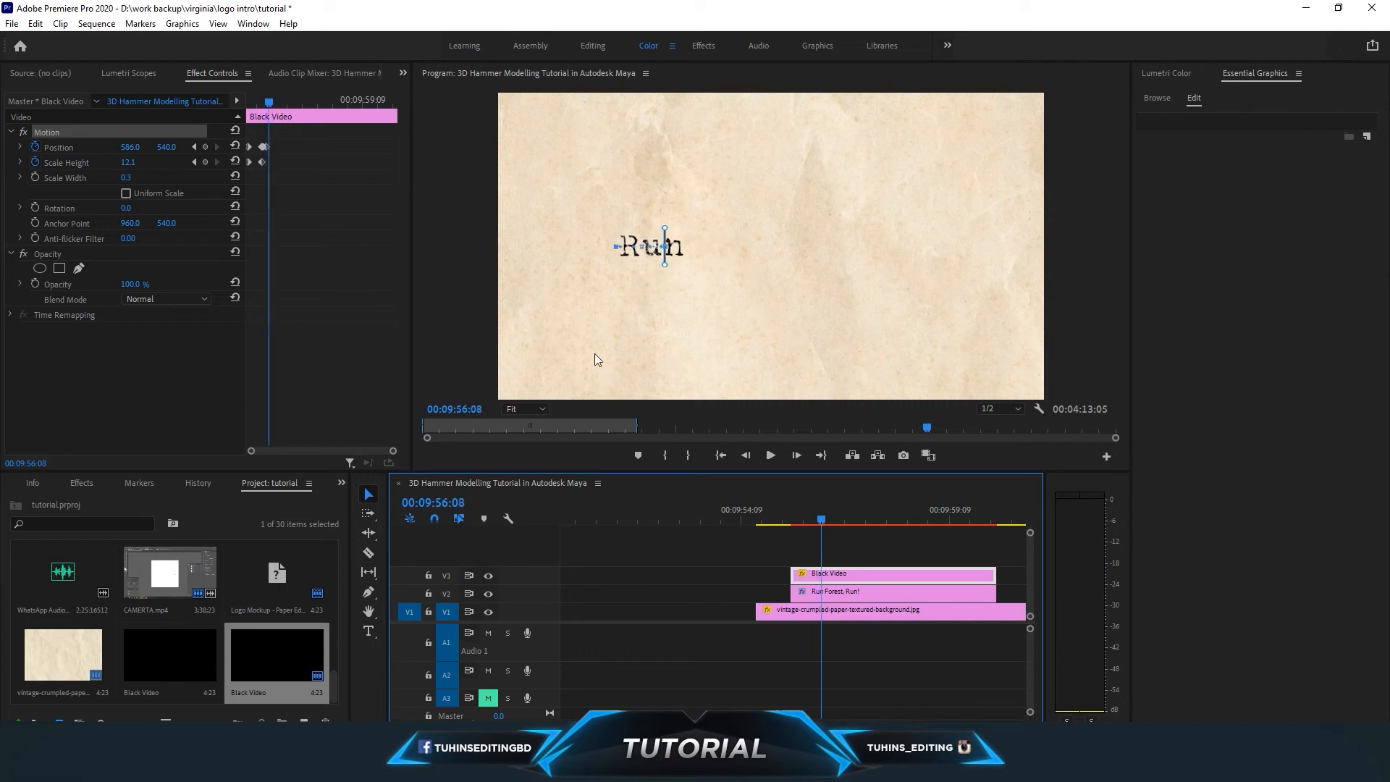
{"action": "left_click", "coordinate": [129, 147]}
{"action": "left_click_drag", "start_coordinate": [129, 147], "coordinate": [191, 147]}
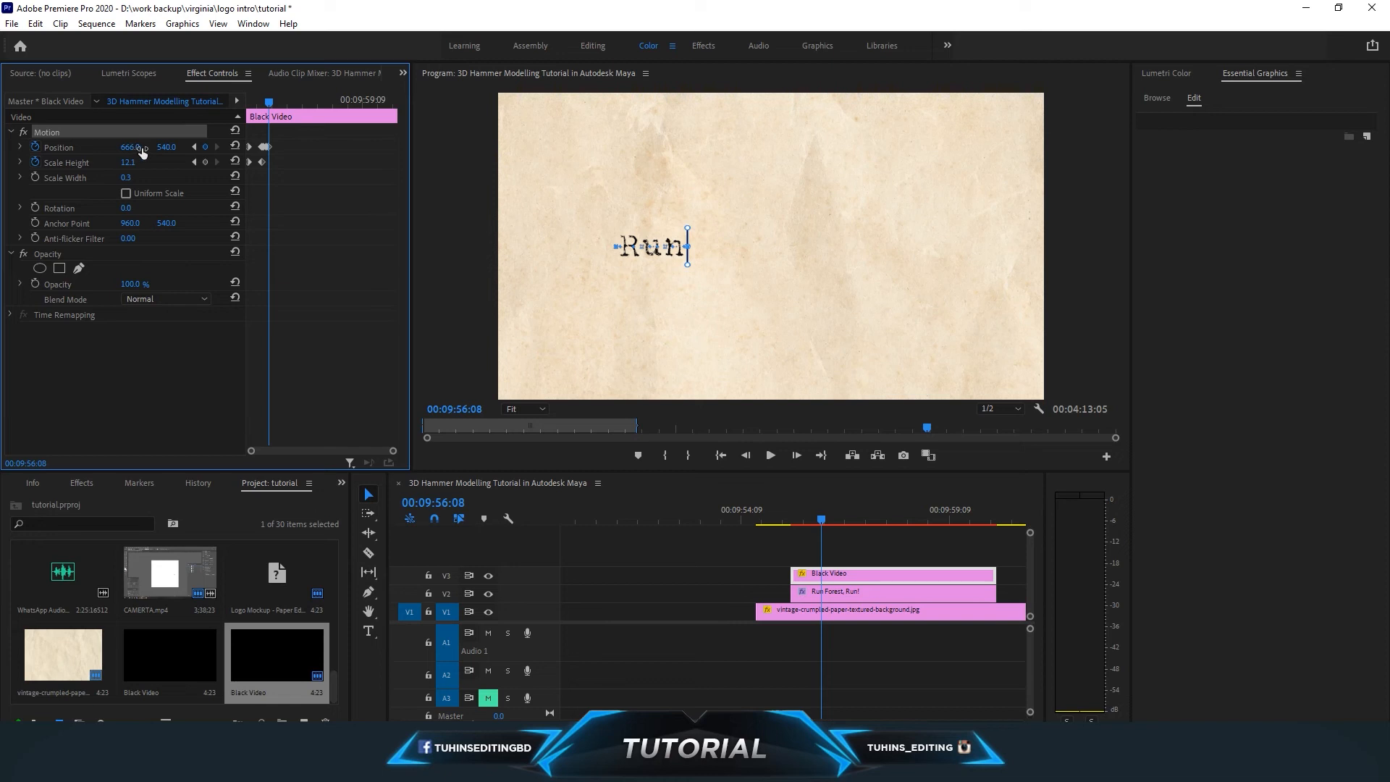
Add Position keyframes moving the cursor bar to X 834 at 00:09:56:13 and X 1041 at 00:09:56:19.
{"action": "left_click_drag", "start_coordinate": [821, 520], "coordinate": [831, 524]}
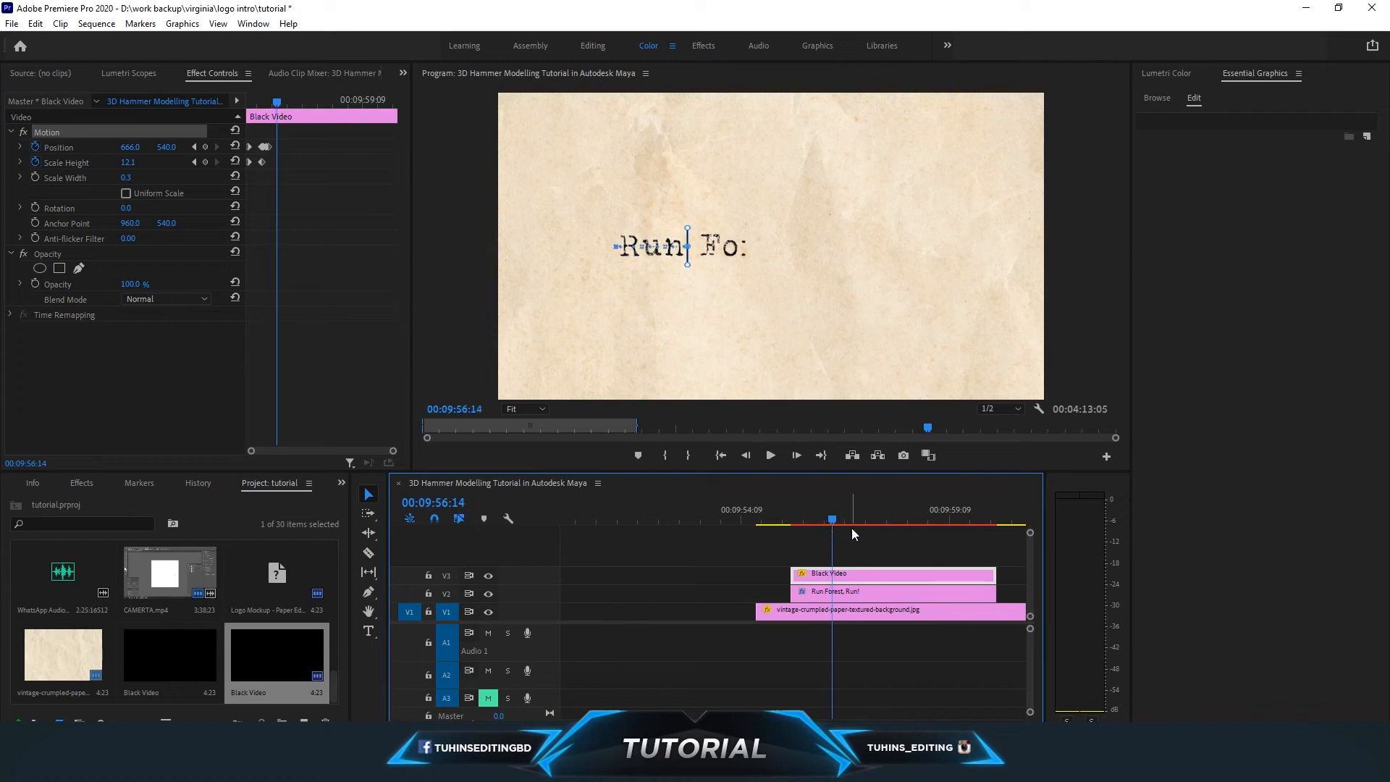
{"action": "left_click", "coordinate": [830, 522]}
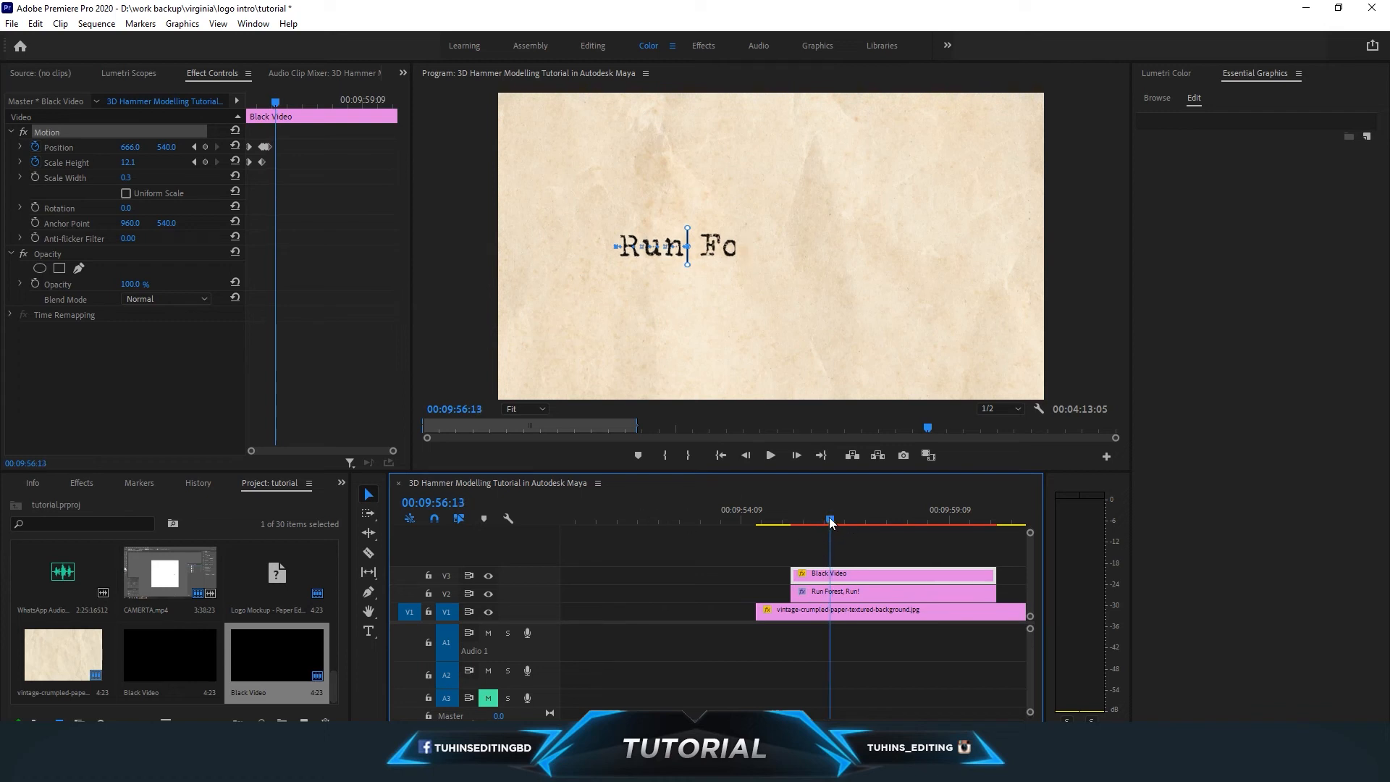
{"action": "left_click_drag", "start_coordinate": [830, 522], "coordinate": [831, 522]}
{"action": "left_click_drag", "start_coordinate": [127, 147], "coordinate": [250, 147]}
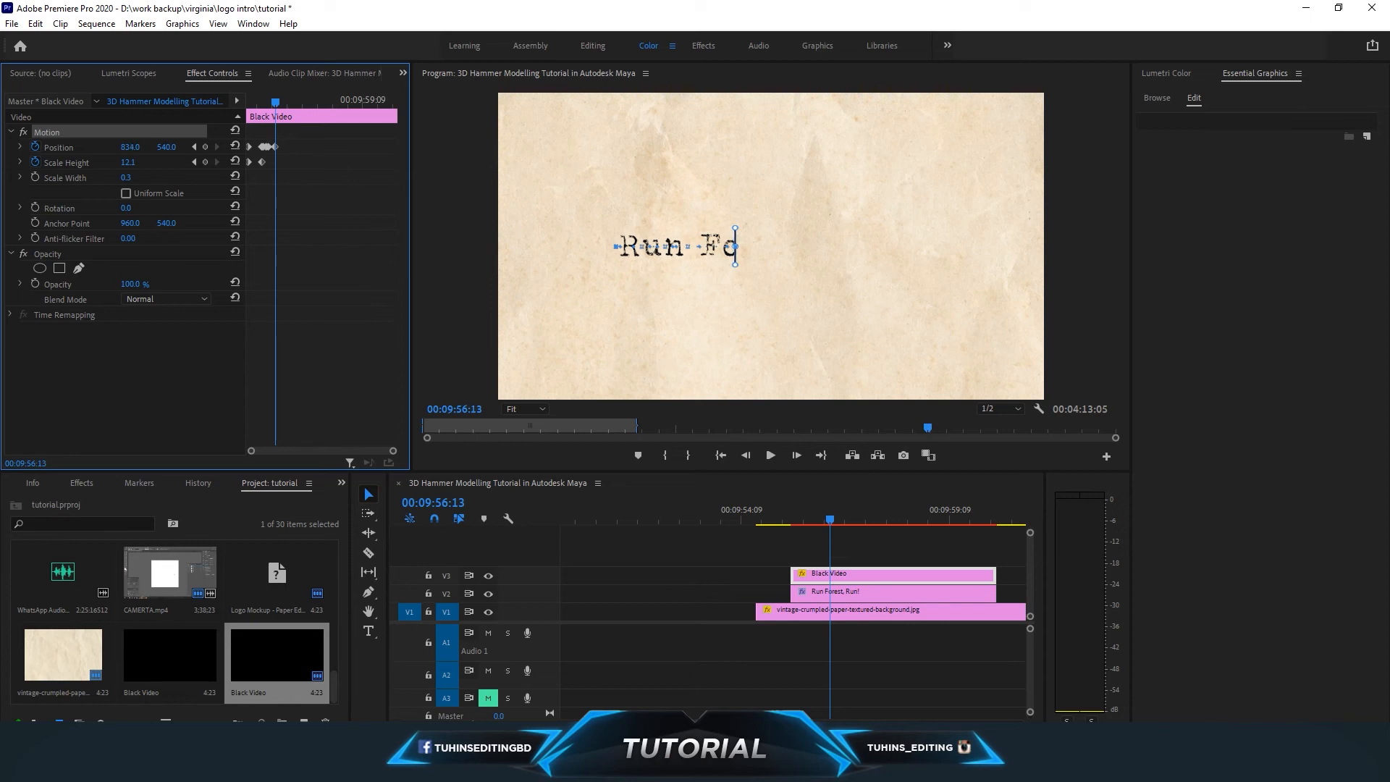
{"action": "left_click_drag", "start_coordinate": [831, 520], "coordinate": [844, 520]}
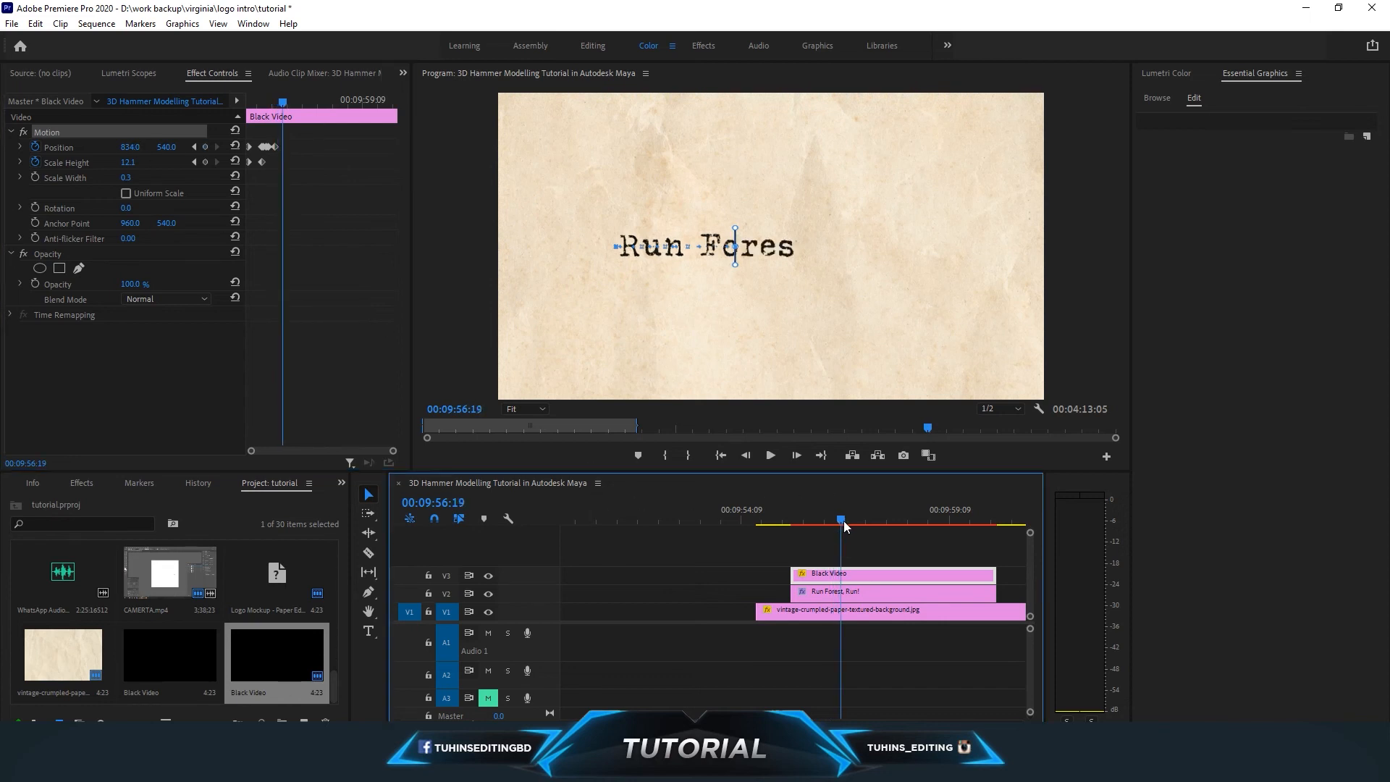
{"action": "left_click_drag", "start_coordinate": [131, 147], "coordinate": [281, 146]}
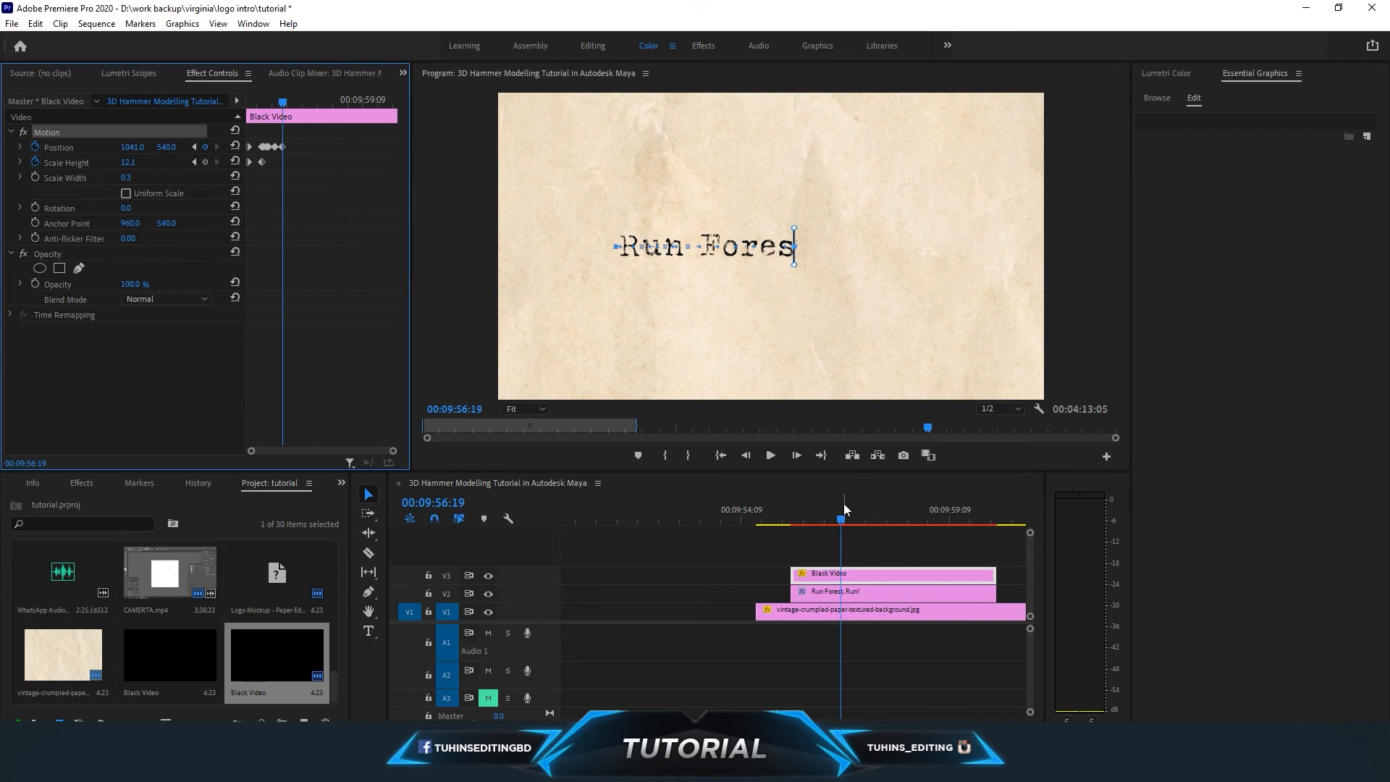
Add Position keyframes moving the cursor bar to X 1167 at 00:09:57:00 and X 1312 at 00:09:57:02.
{"action": "left_click_drag", "start_coordinate": [844, 519], "coordinate": [853, 519]}
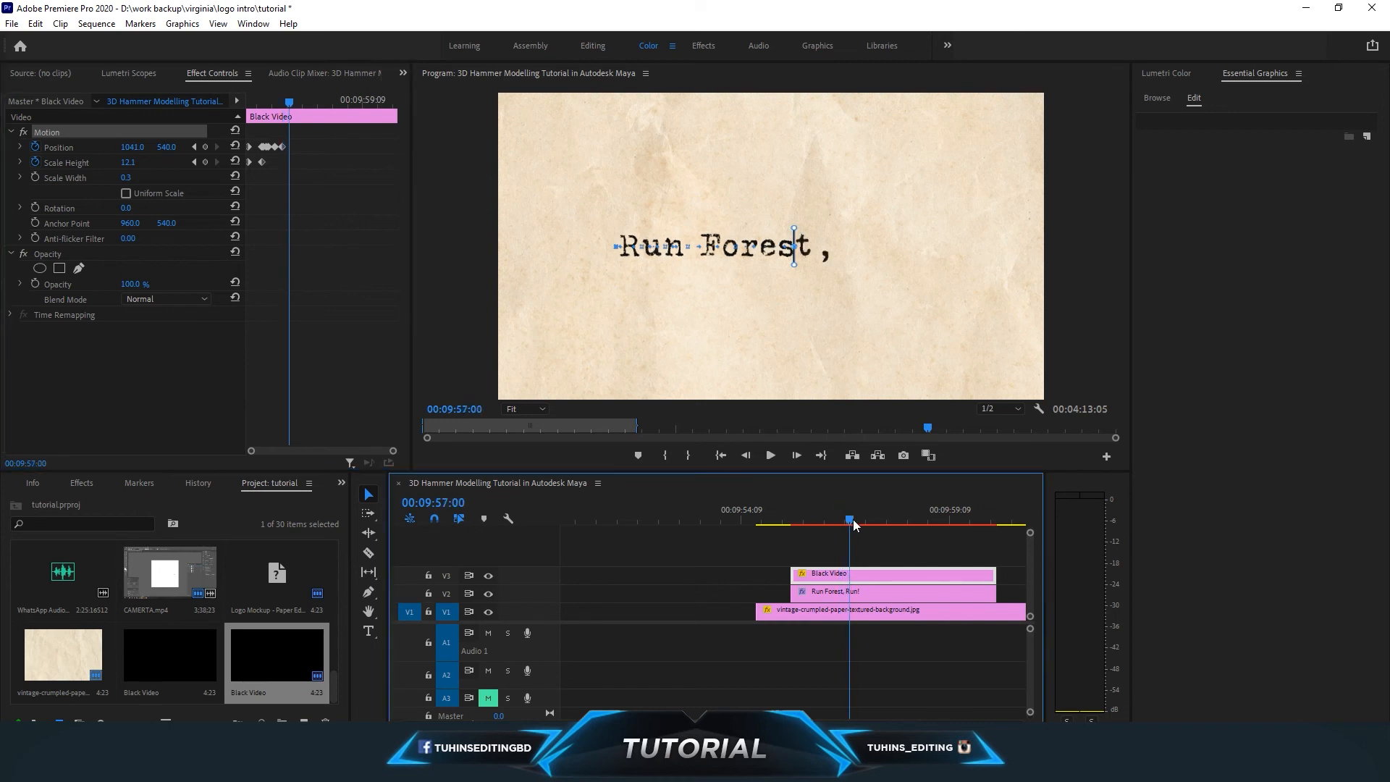
{"action": "left_click_drag", "start_coordinate": [132, 147], "coordinate": [223, 146]}
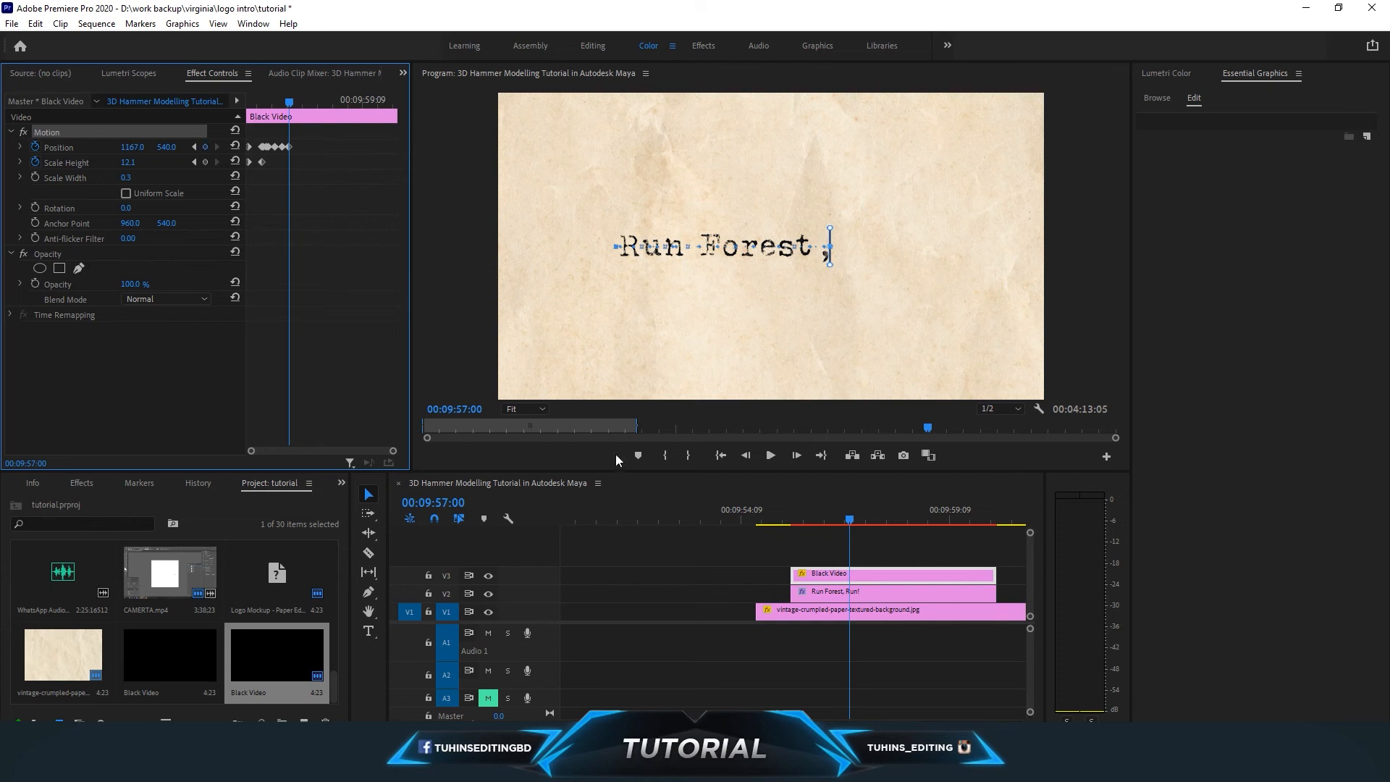
{"action": "left_click_drag", "start_coordinate": [848, 521], "coordinate": [853, 522]}
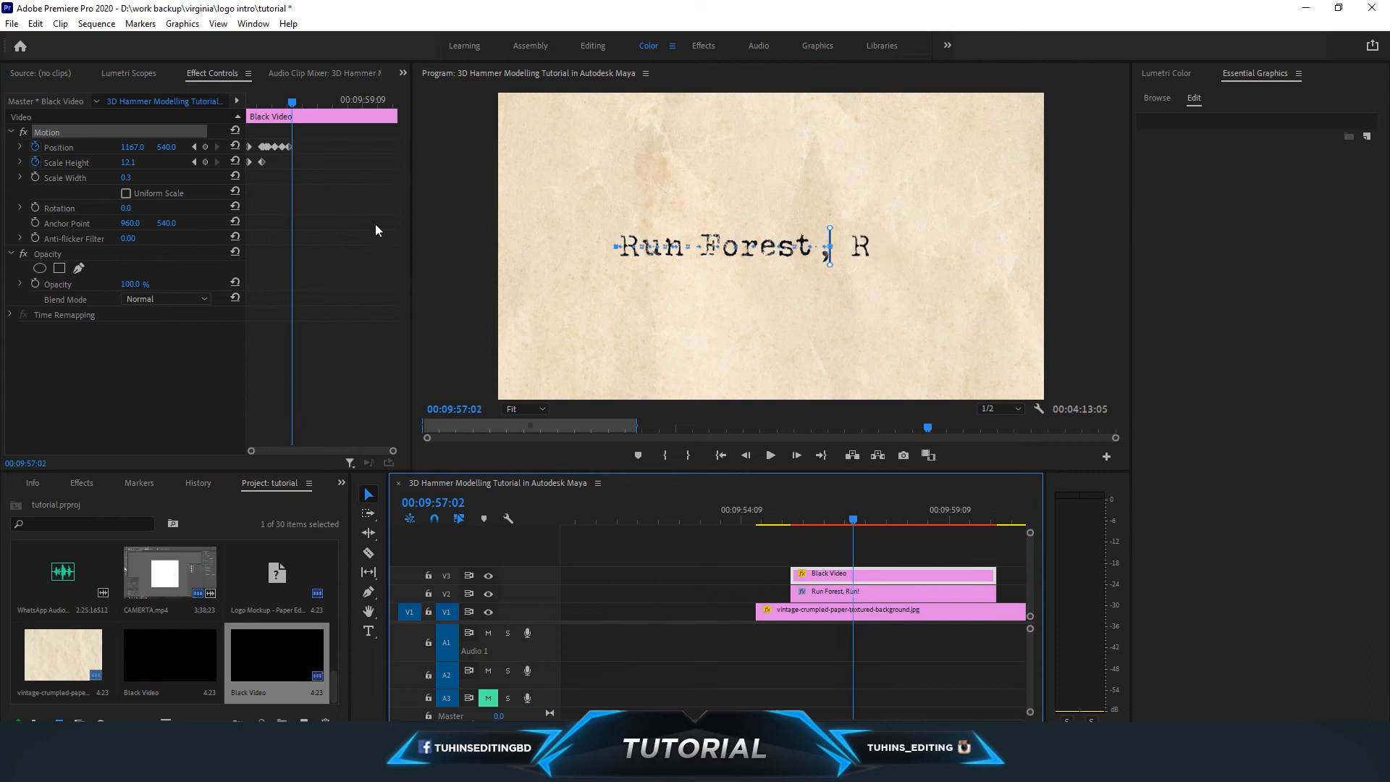
{"action": "left_click_drag", "start_coordinate": [128, 147], "coordinate": [247, 147]}
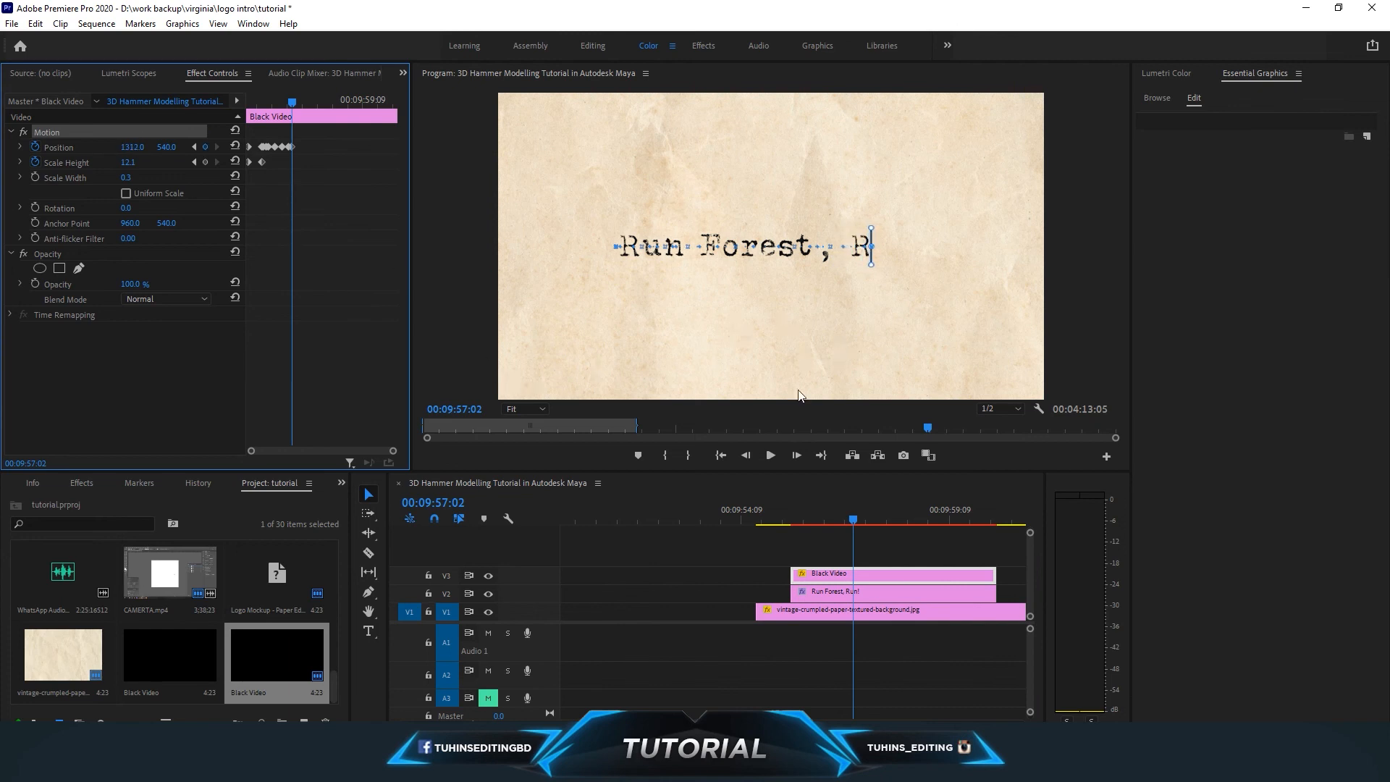
Zoom in on the cursor bar's keyframes and play back the reveal from just before the text starts.
{"action": "left_click_drag", "start_coordinate": [393, 453], "coordinate": [353, 451]}
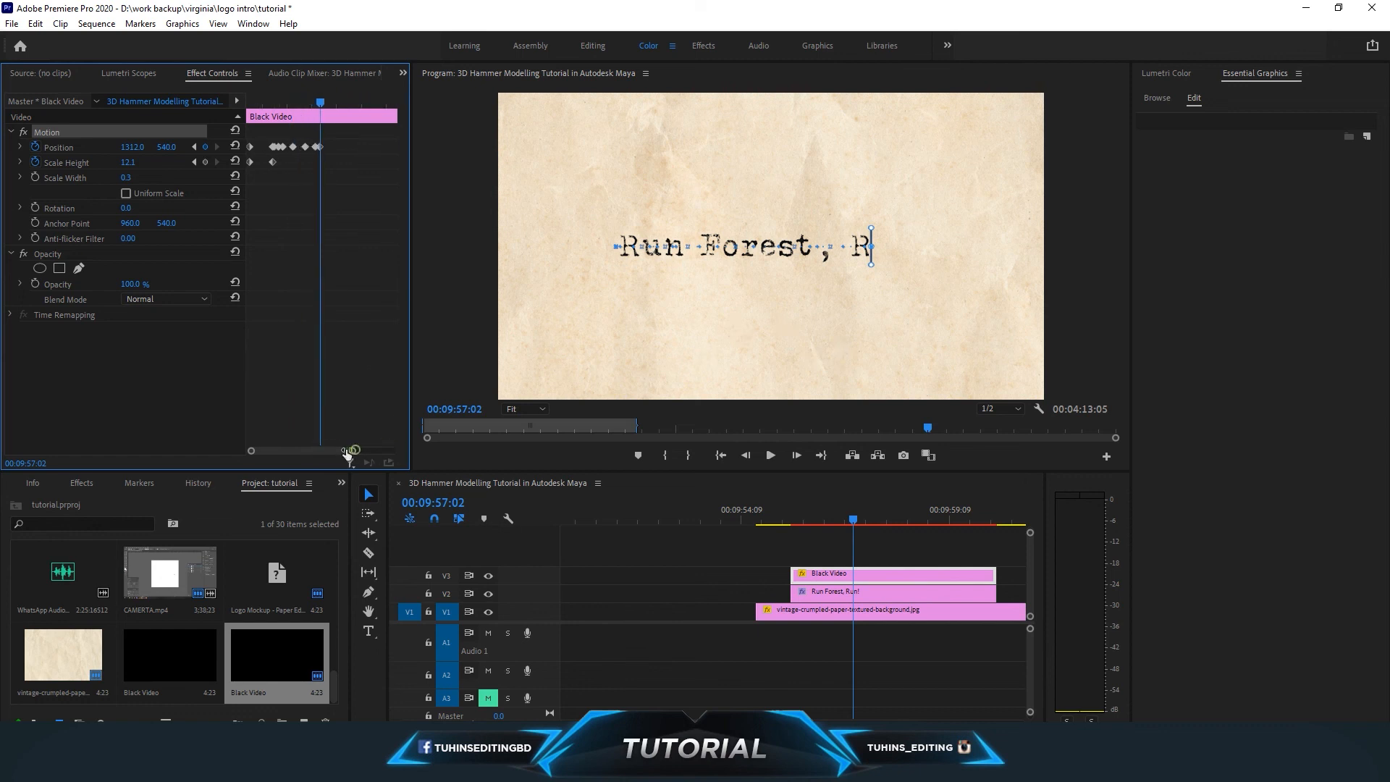
{"action": "left_click", "coordinate": [786, 518]}
{"action": "left_click", "coordinate": [770, 455]}
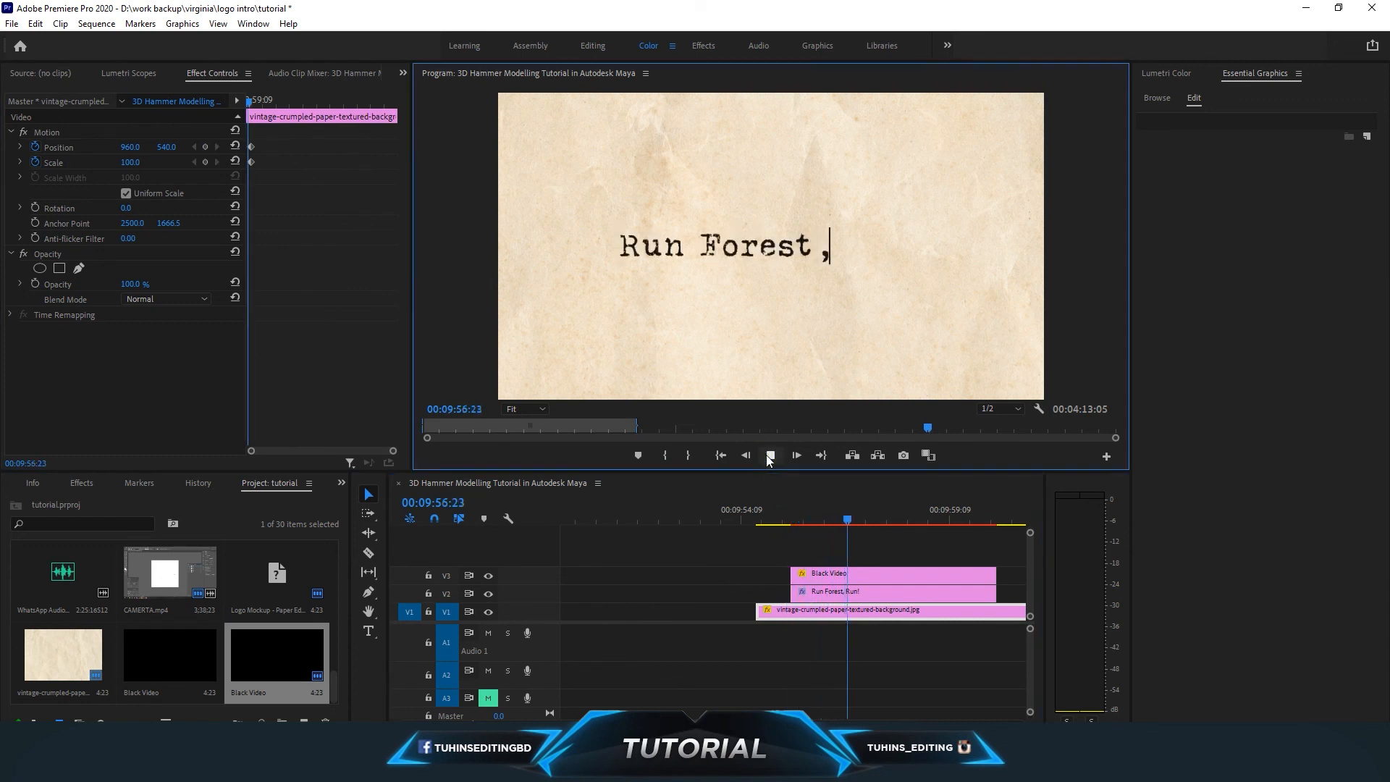
Add a Position keyframe at 00:09:57:11 on the Black Video clip, moving the cursor bar right after the exclamation mark.
{"action": "left_click", "coordinate": [889, 519]}
{"action": "mouse_move", "coordinate": [890, 520]}
{"action": "left_mouse_down"}
{"action": "mouse_move", "coordinate": [841, 519]}
{"action": "mouse_move", "coordinate": [870, 521]}
{"action": "left_mouse_up"}
{"action": "left_click_drag", "start_coordinate": [130, 147], "coordinate": [178, 147]}
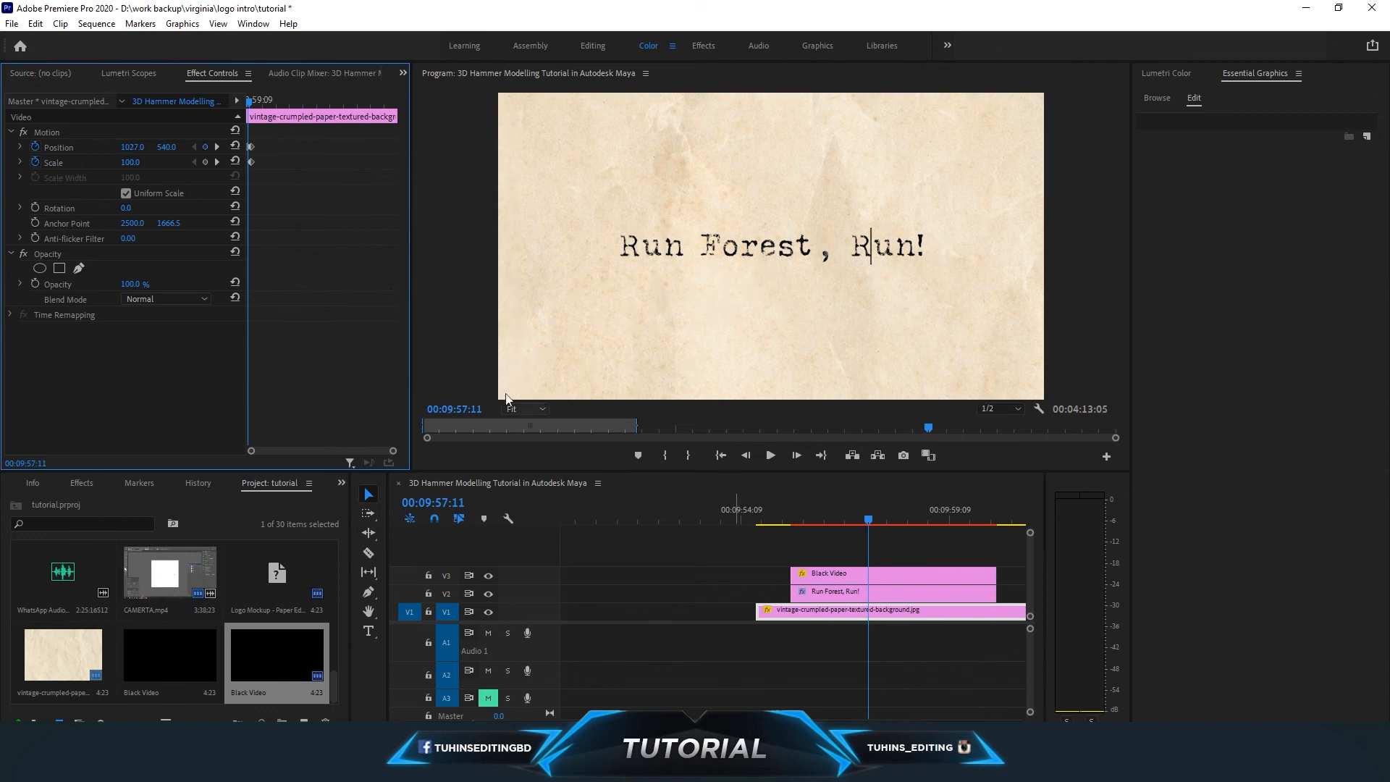
{"action": "left_click", "coordinate": [851, 573]}
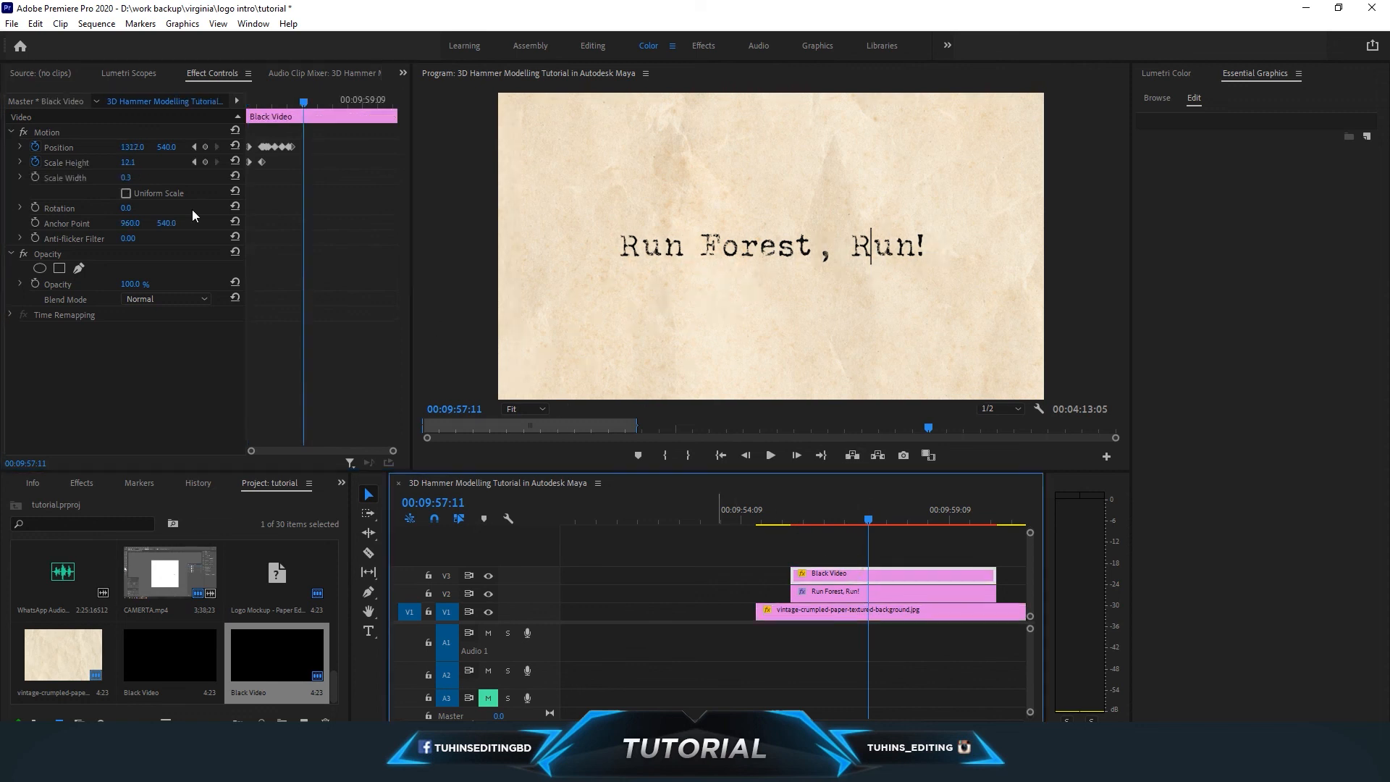
{"action": "left_click_drag", "start_coordinate": [129, 147], "coordinate": [274, 147]}
Play back the full cursor animation, return the playhead to 00:09:55:10 and save the project.
{"action": "left_click_drag", "start_coordinate": [831, 519], "coordinate": [775, 517]}
{"action": "key", "text": "space"}
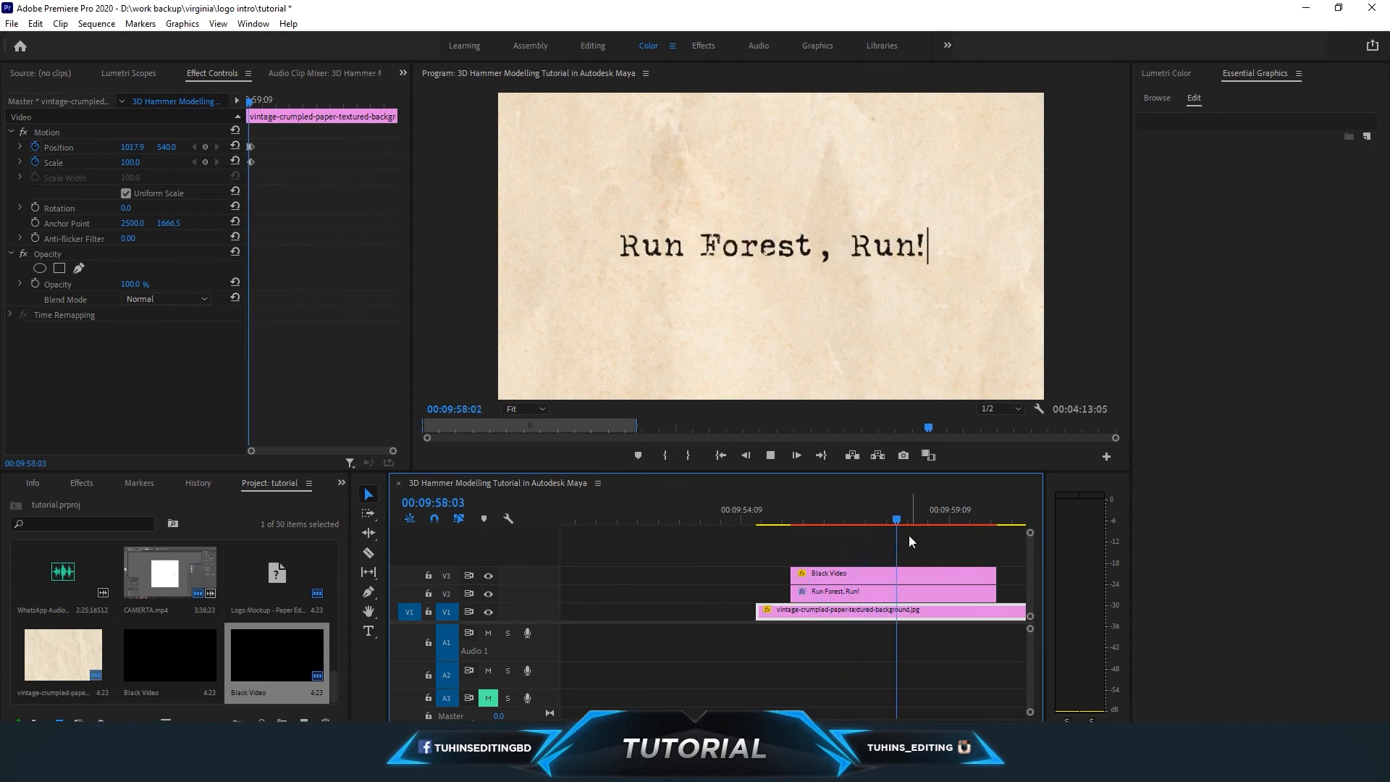
{"action": "left_click_drag", "start_coordinate": [889, 519], "coordinate": [783, 519]}
{"action": "key", "text": "ctrl+s"}
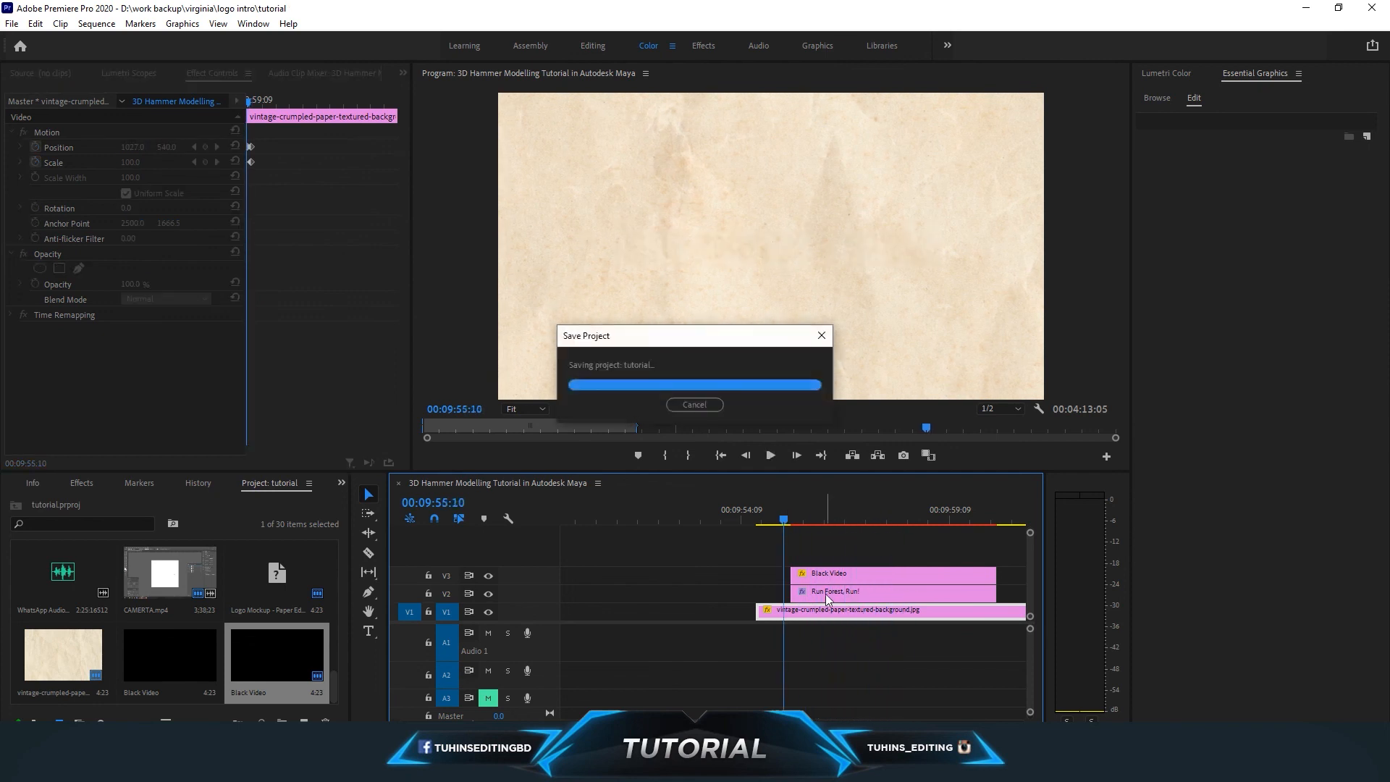
Replay the typewriter reveal several times from just before the text to check the cursor against the letters.
{"action": "key", "text": "space"}
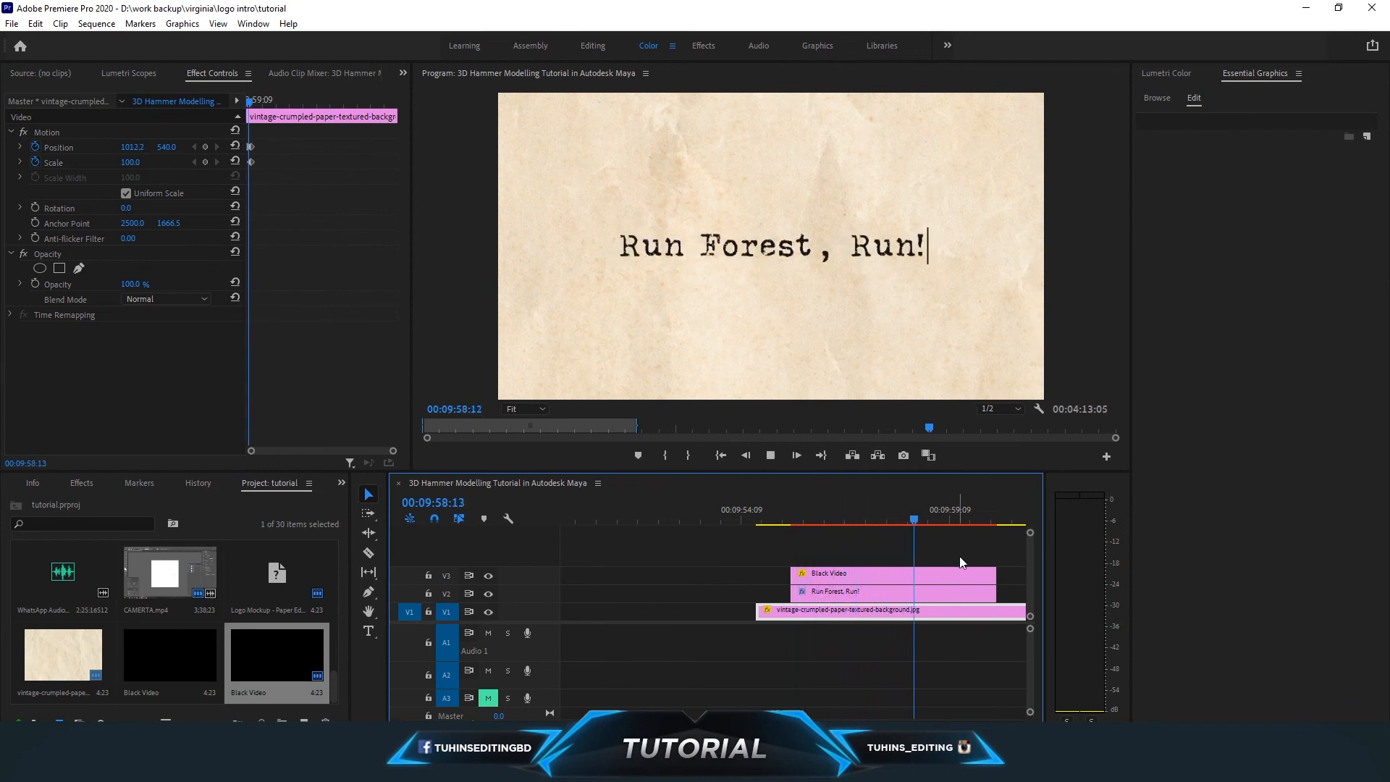
{"action": "left_click_drag", "start_coordinate": [976, 519], "coordinate": [783, 528]}
{"action": "key", "text": "space"}
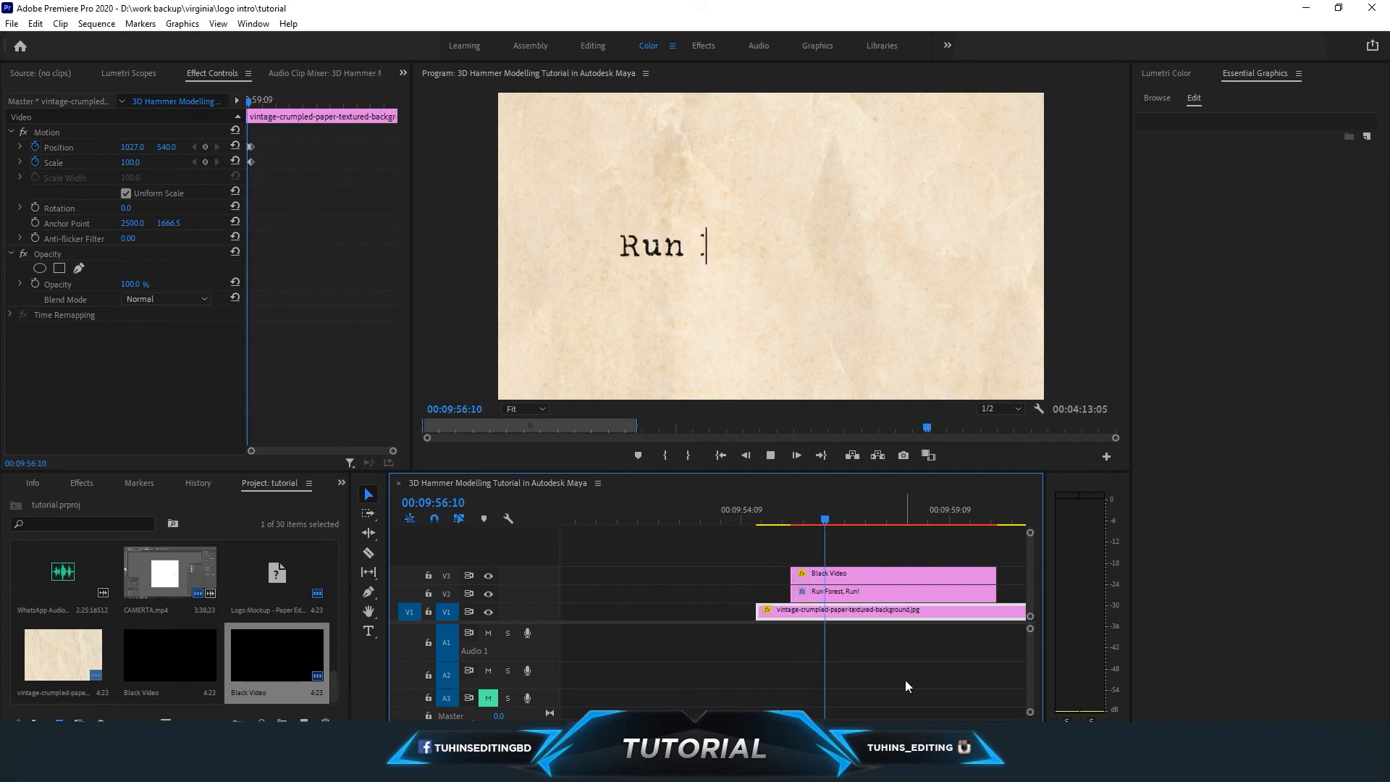
{"action": "left_click", "coordinate": [788, 520]}
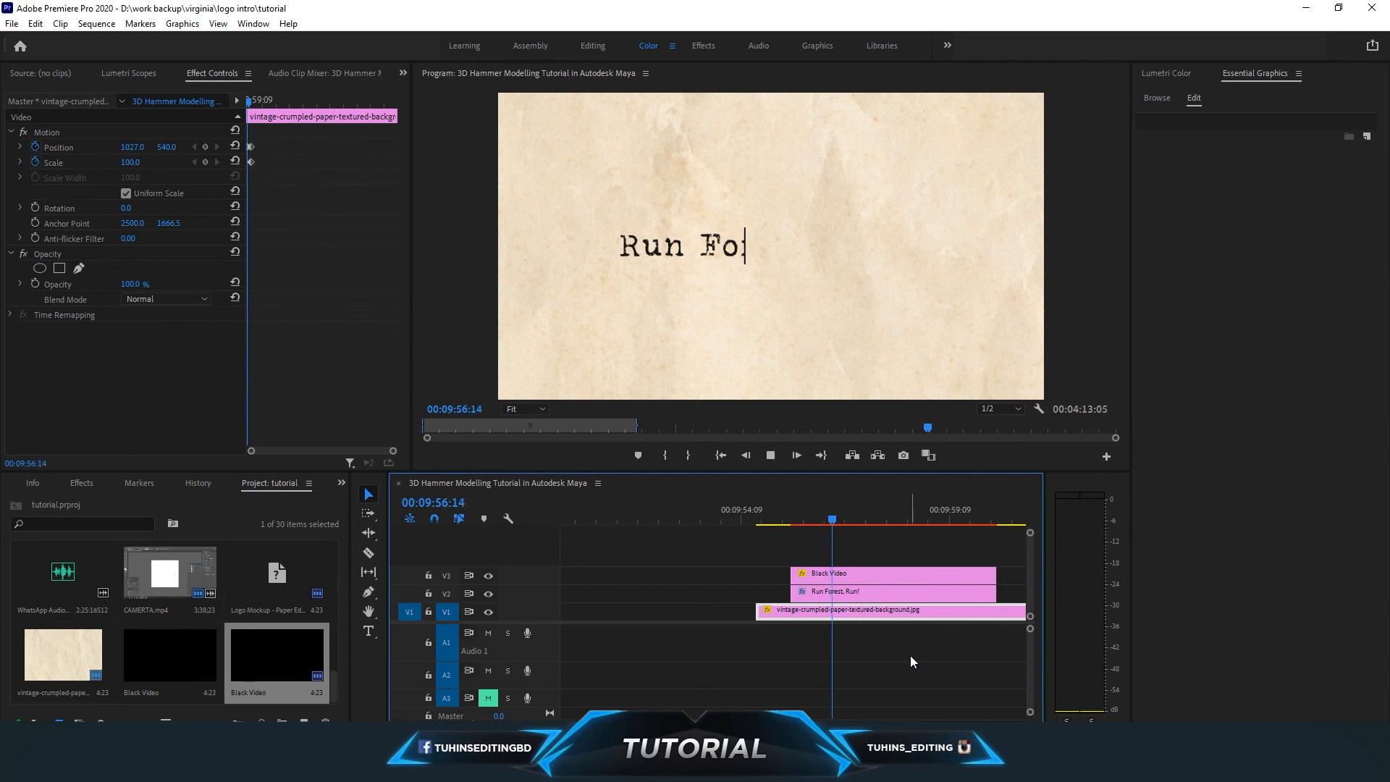
{"action": "key", "text": "space"}
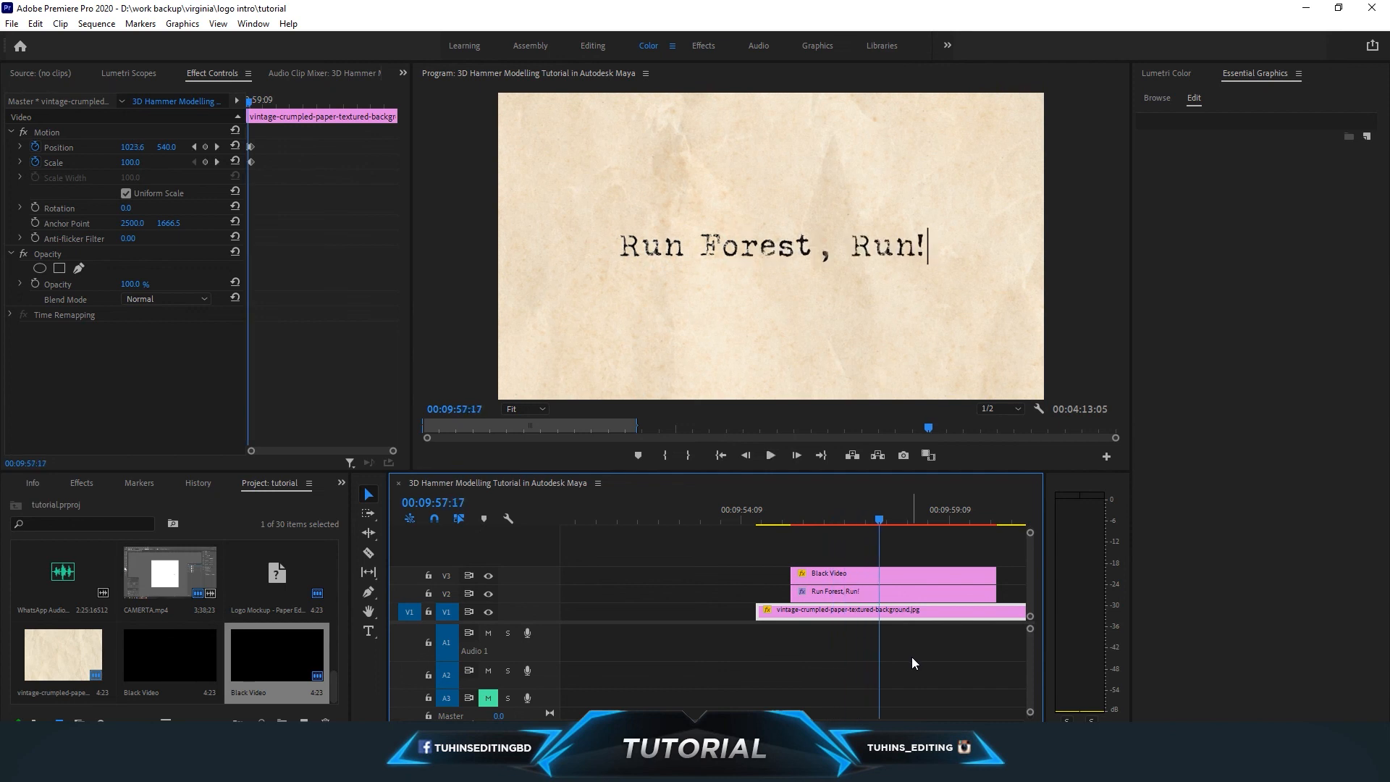